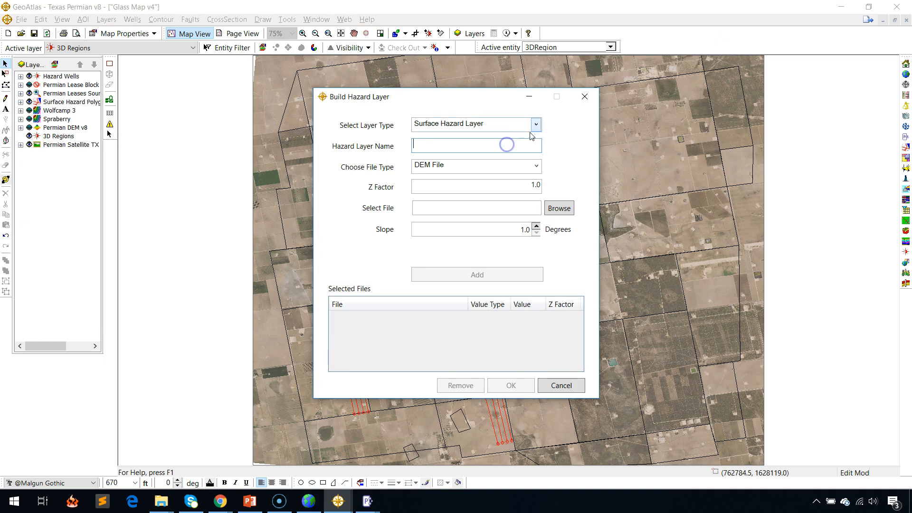
Name the surface hazard layer SurfHazDemo and select Permian Glass DEM v6.dem from 000 Source Data and Tutorials as its DEM file.
text(zDemo)
key(Tab)
key(Tab)
click(553, 210)
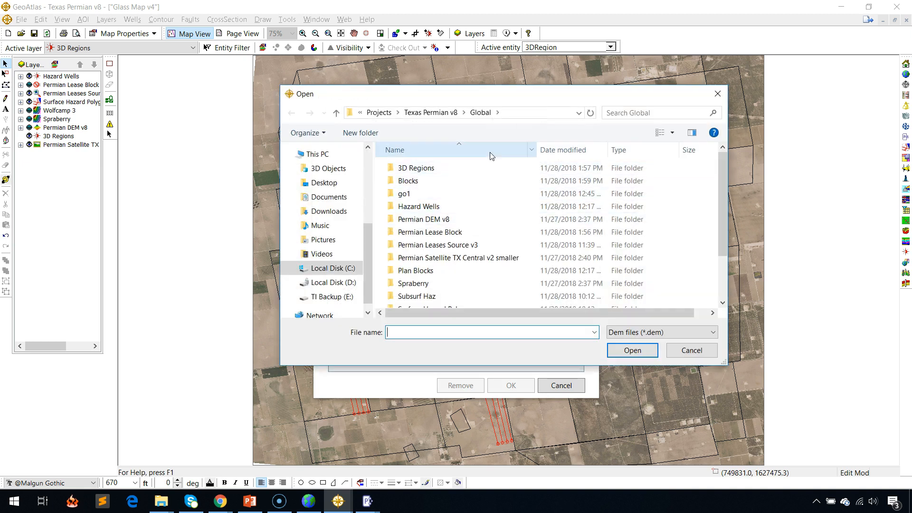
click(431, 112)
double_click(429, 167)
double_click(428, 170)
Add the DEM file with a Z factor of 3.28 and a slope of 7 degrees, and build the hazard layer.
drag(525, 188, 558, 190)
text(3.28.0)
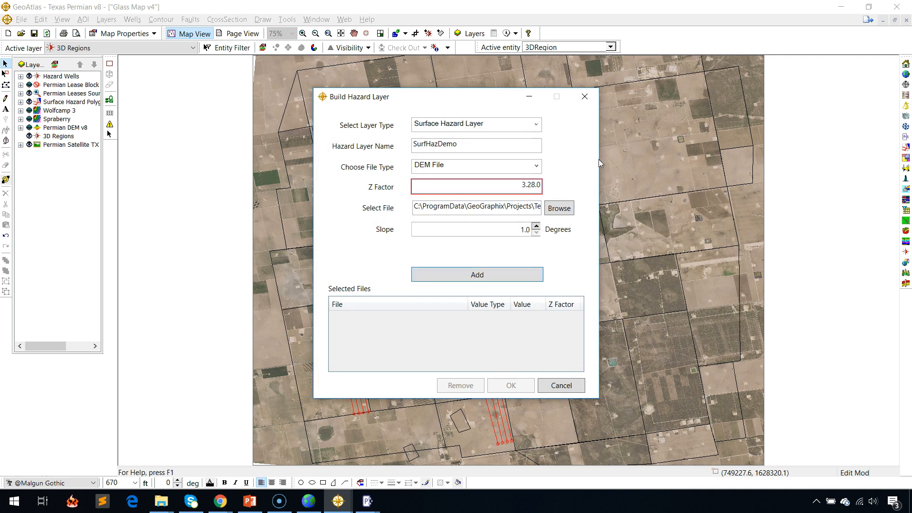
key(Delete)
key(Delete)
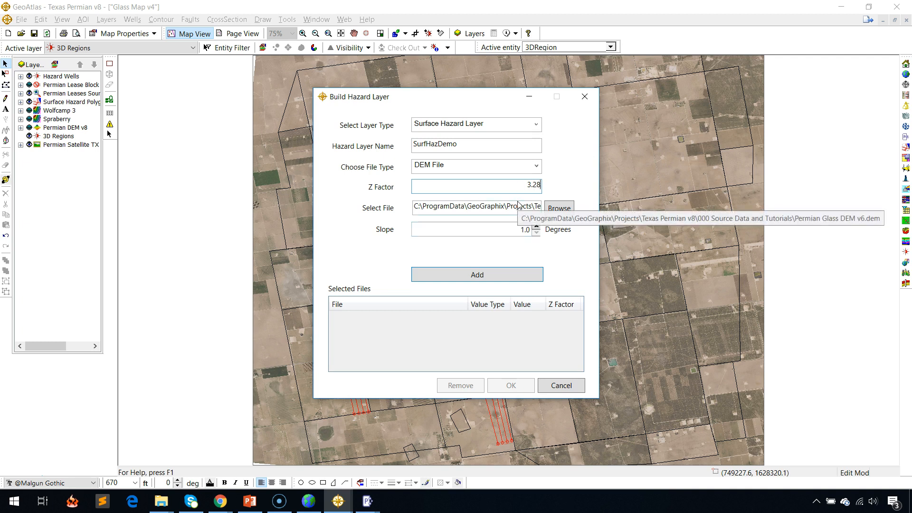
click(539, 228)
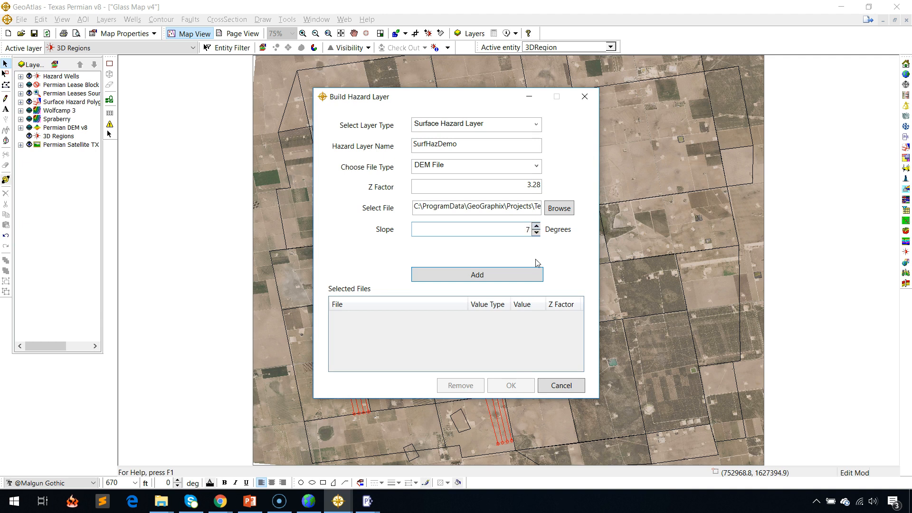
click(519, 275)
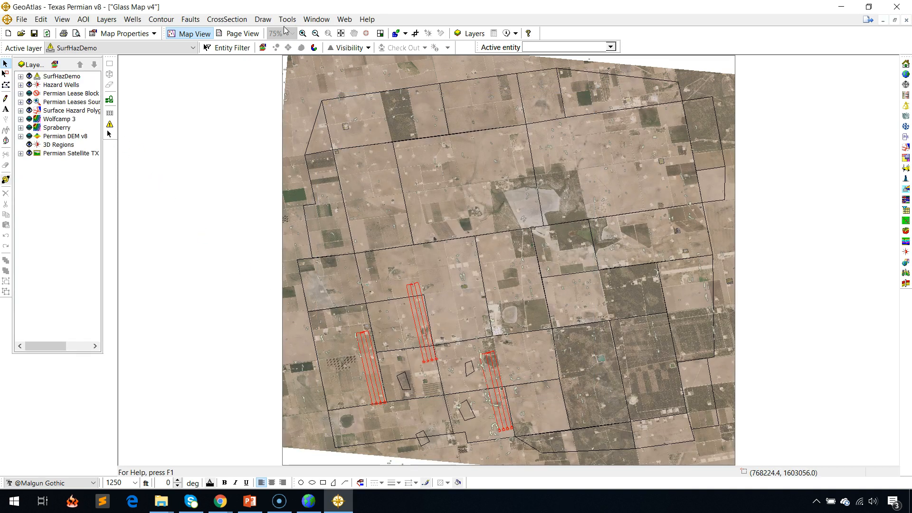
click(303, 33)
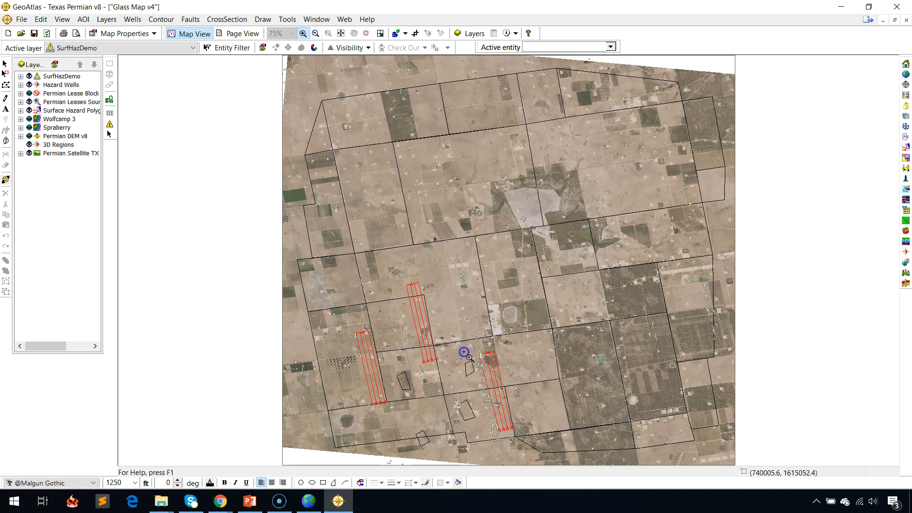
click(494, 377)
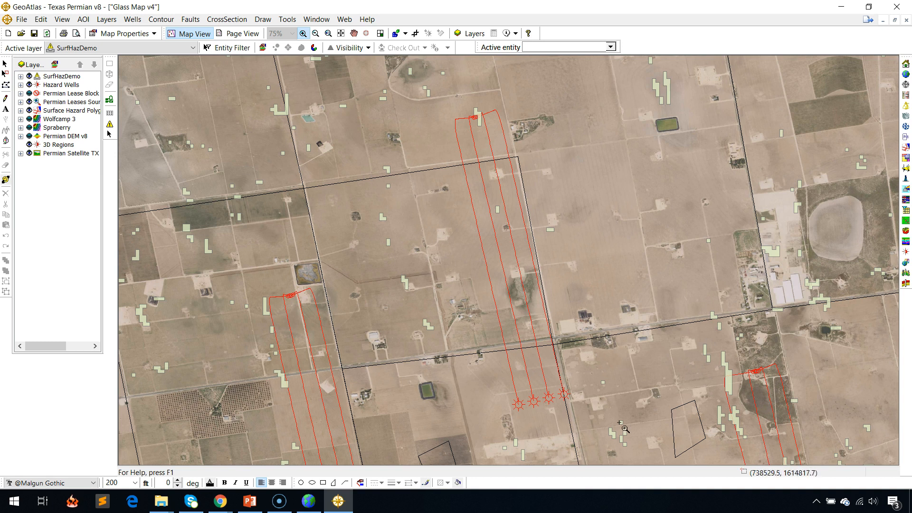
click(341, 33)
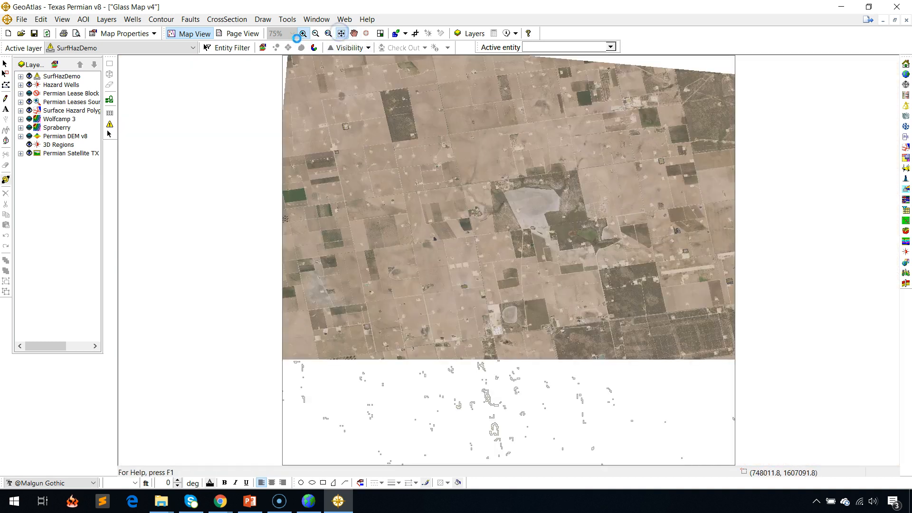
Update the SurfHazDemo layer with the shapefile 0-100-Polygon.shp using a 200-foot setback.
right_click(76, 75)
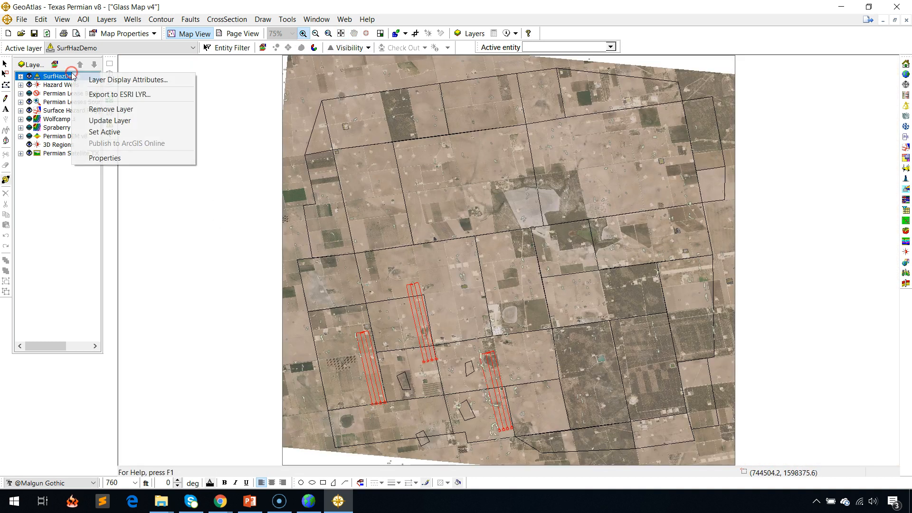
click(128, 118)
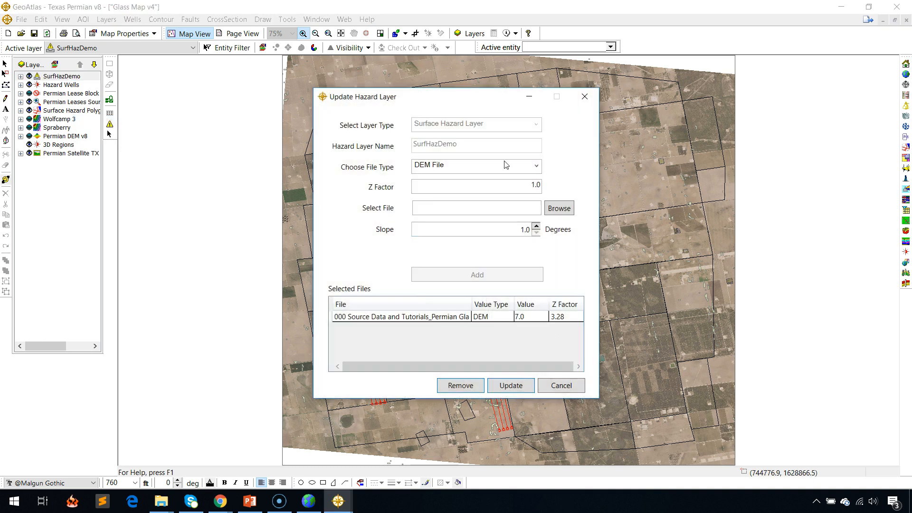
click(537, 166)
click(503, 193)
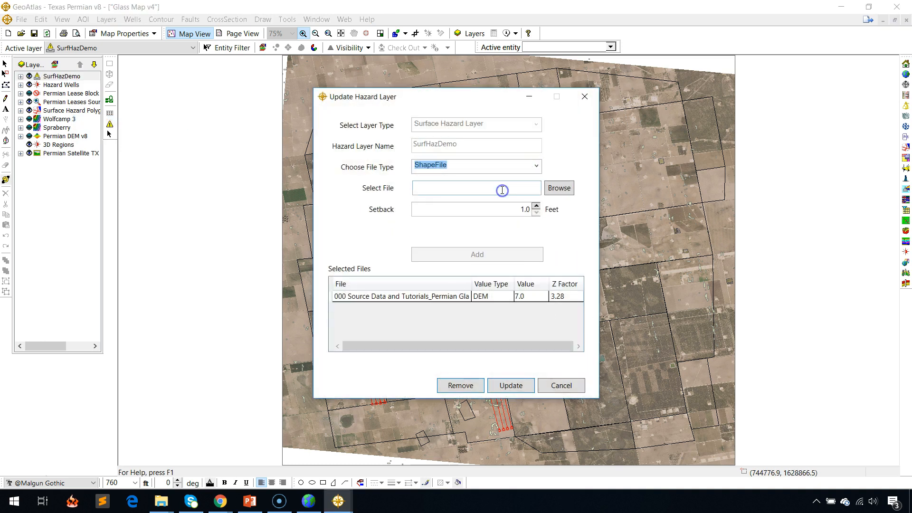
click(559, 188)
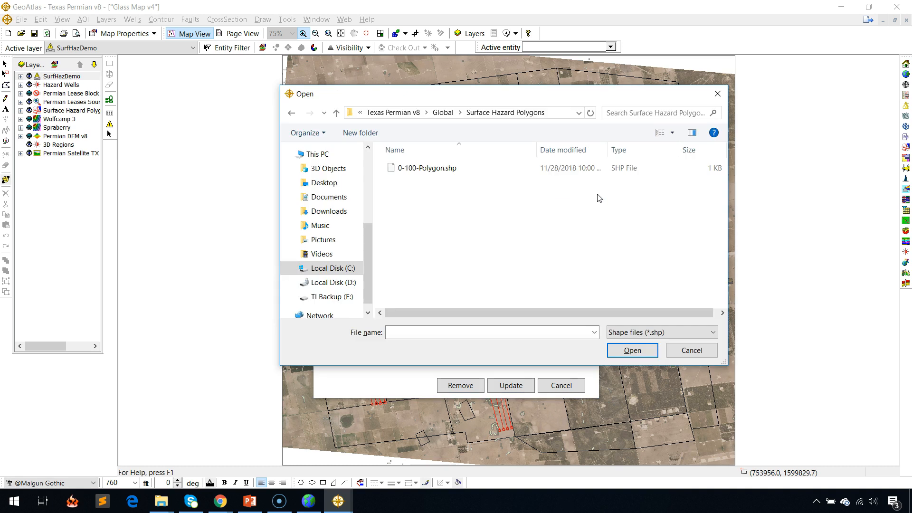
double_click(443, 171)
click(502, 209)
text(20)
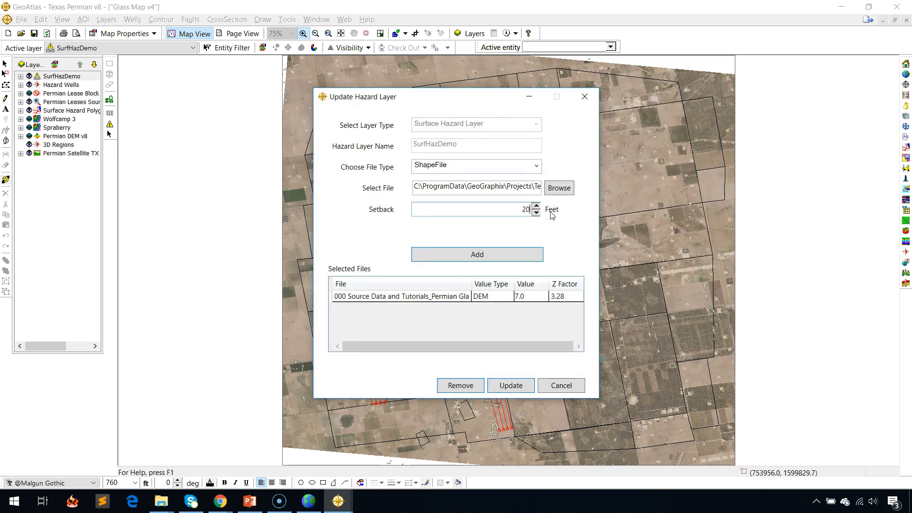
click(526, 253)
click(517, 381)
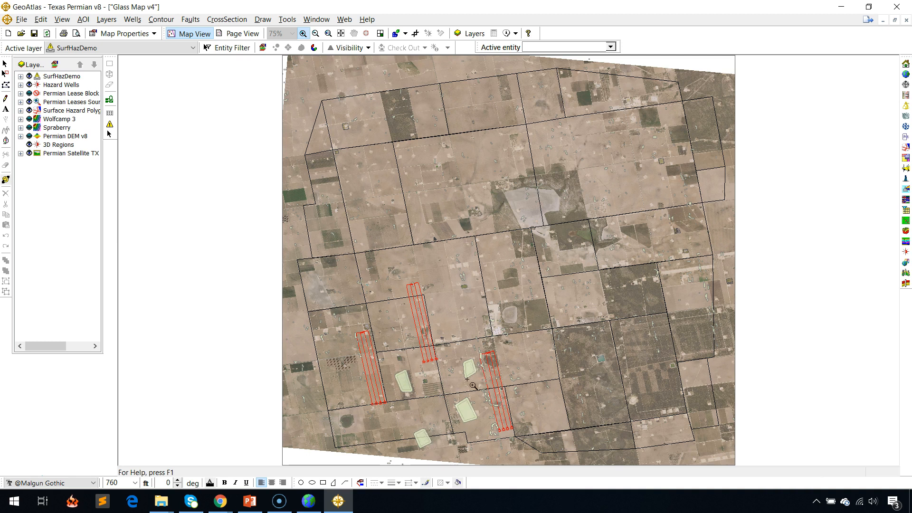
Update the SurfHazDemo layer with the Hazard Wells WellBase layer using a 200-foot setback.
right_click(50, 76)
click(180, 122)
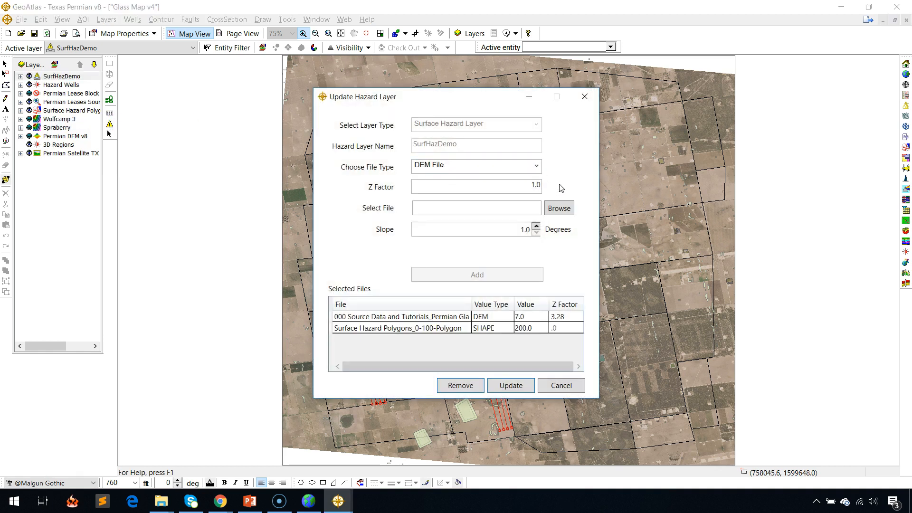
click(539, 170)
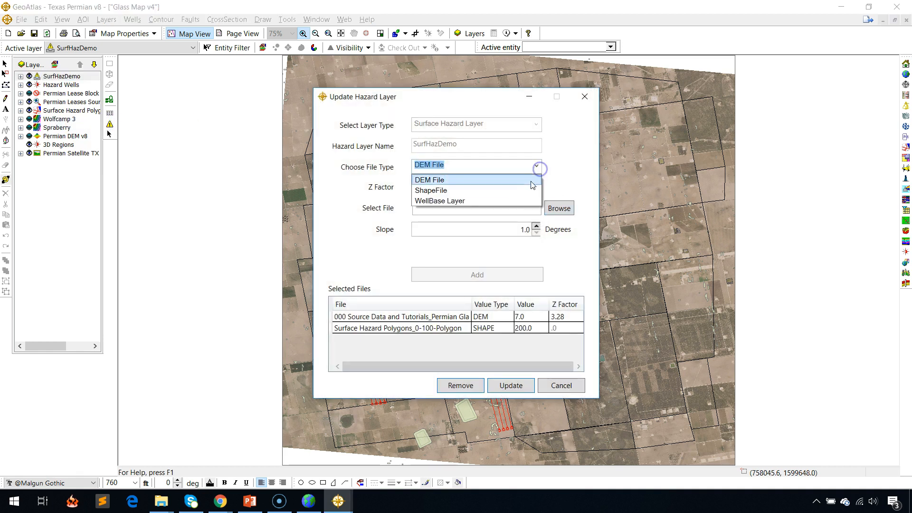
click(503, 198)
click(535, 187)
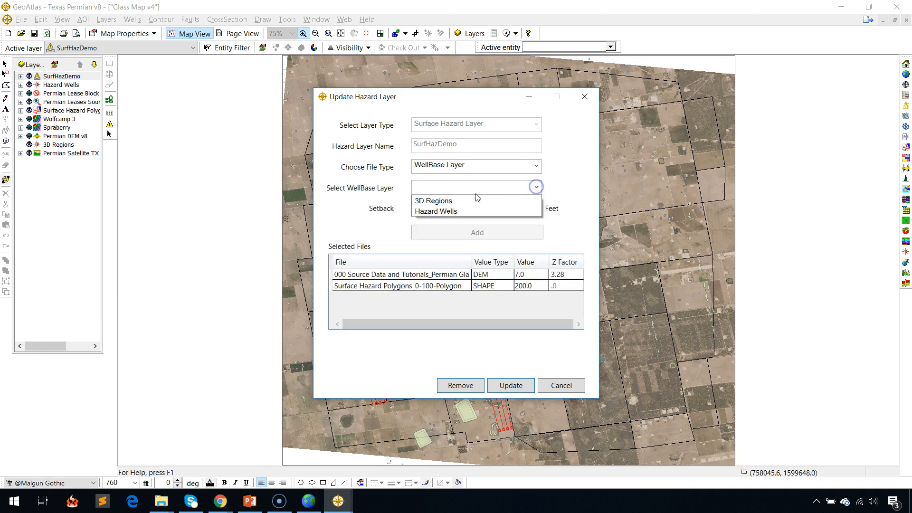
click(447, 212)
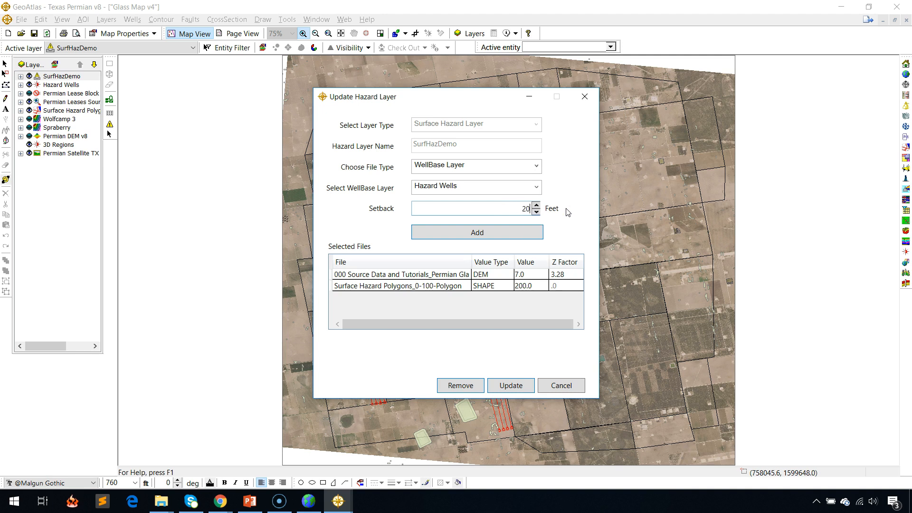
text(200)
click(503, 233)
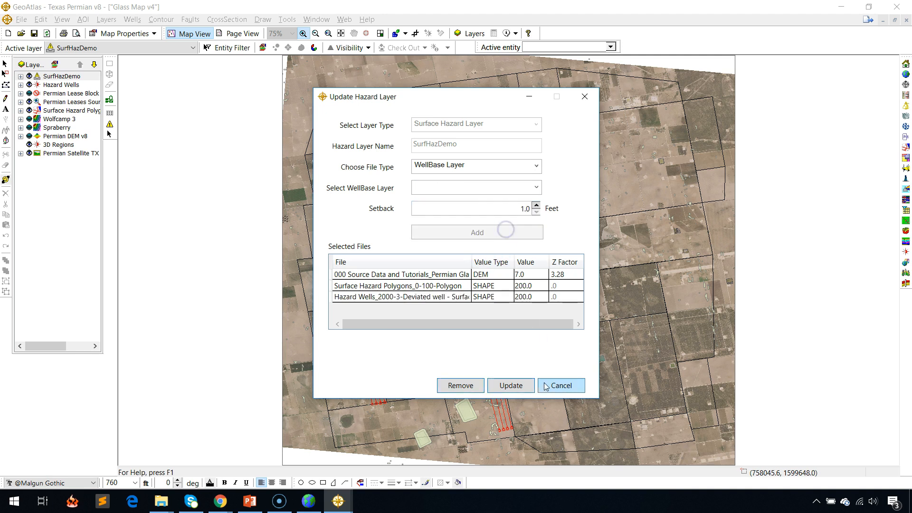
click(523, 383)
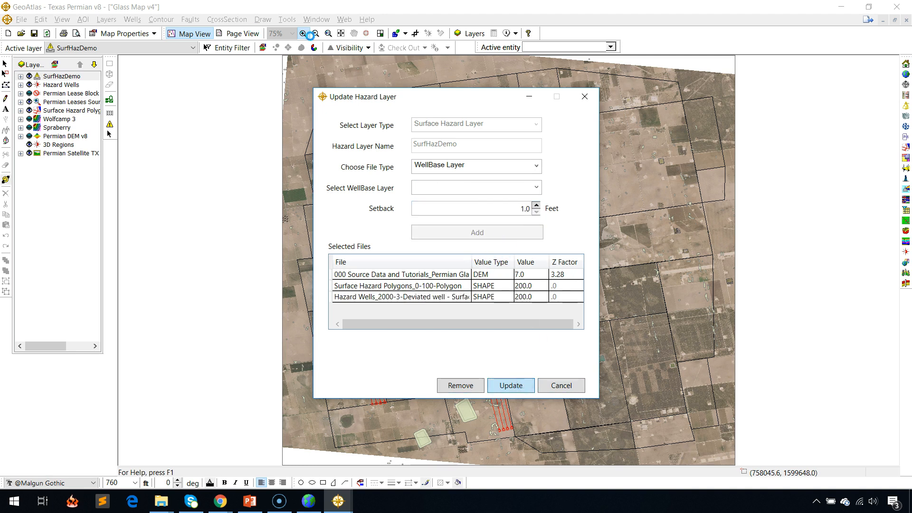
click(305, 34)
click(448, 350)
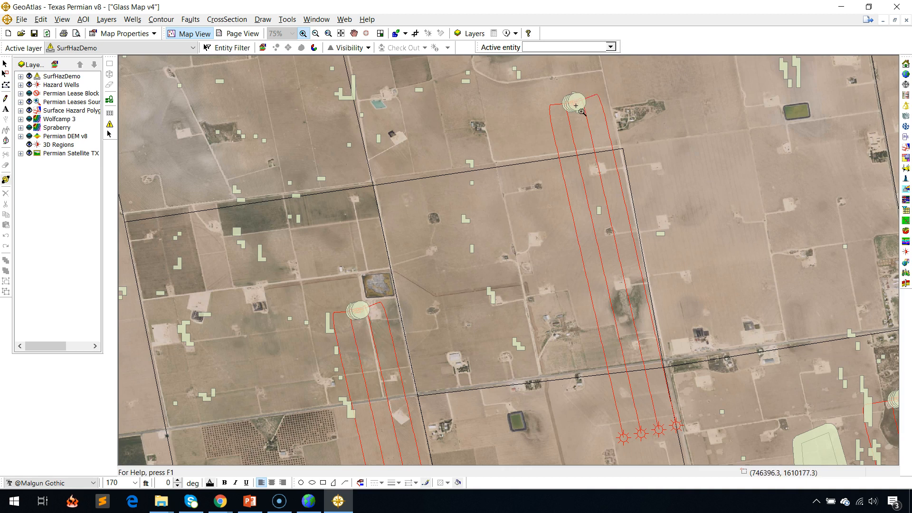
click(354, 33)
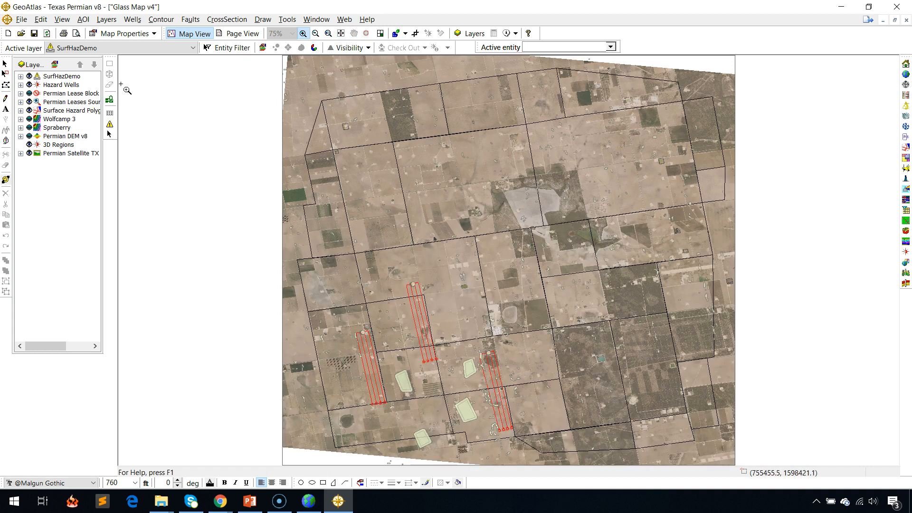
Define a subsurface hazard layer named SubHazDEMO from the Hazard Wells WellBase layer and the Wolfcamp 3 IsoMap layer.
click(111, 124)
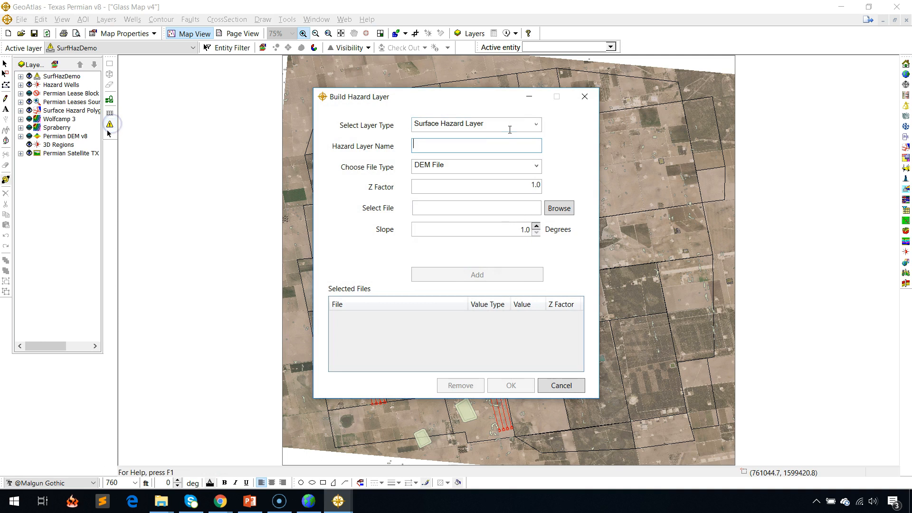
click(536, 124)
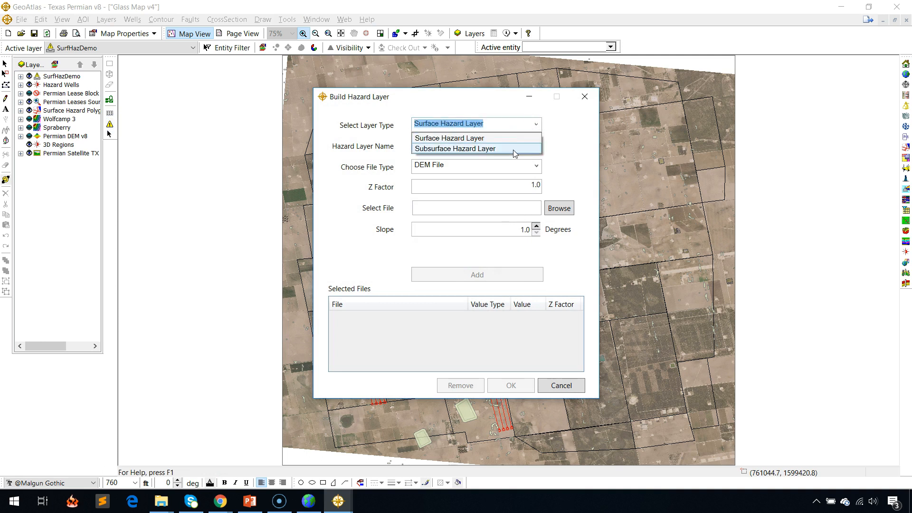
click(514, 149)
click(514, 150)
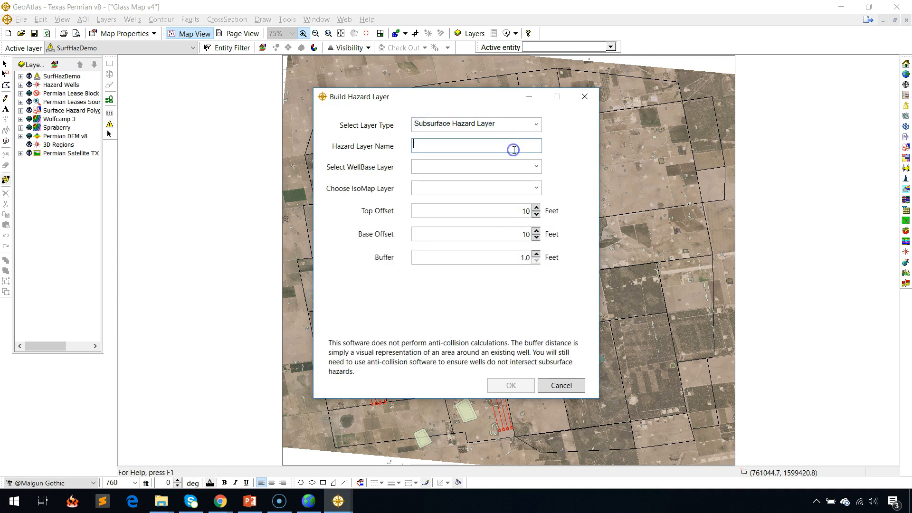
text(SubHazDEMO)
click(536, 166)
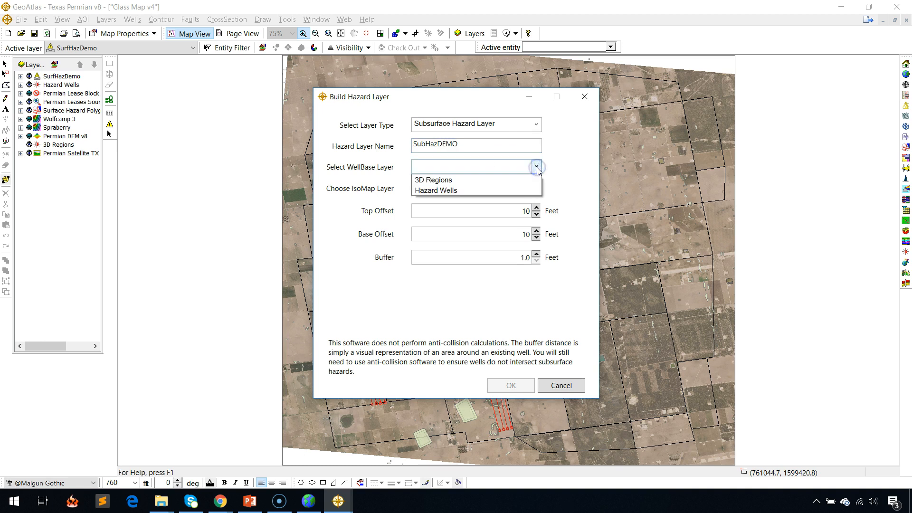
click(437, 191)
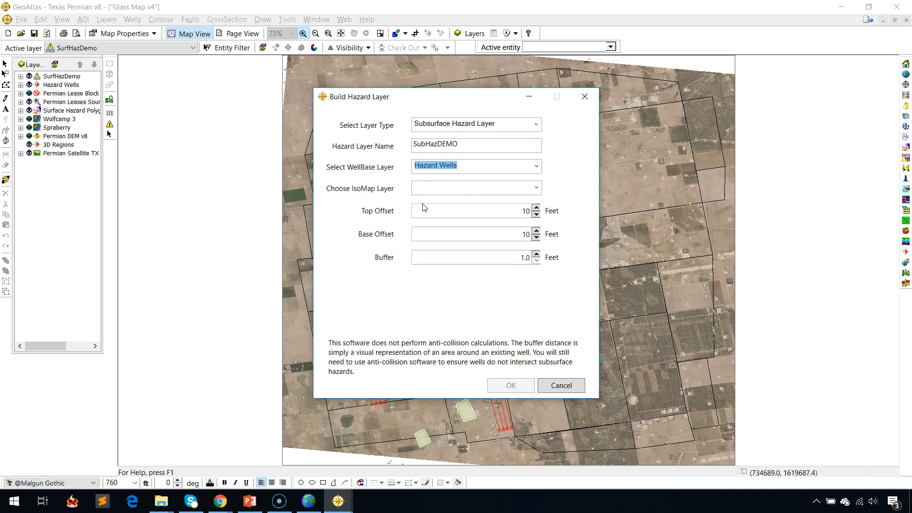
click(537, 187)
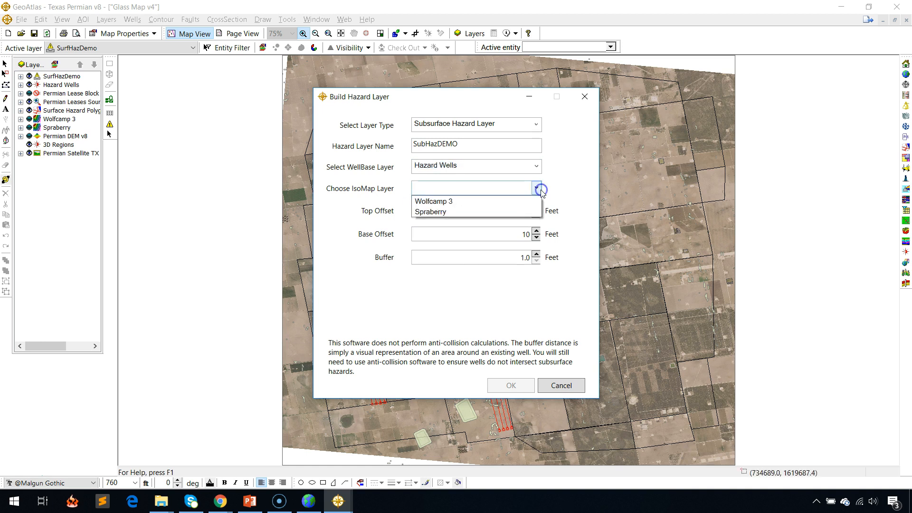
click(449, 203)
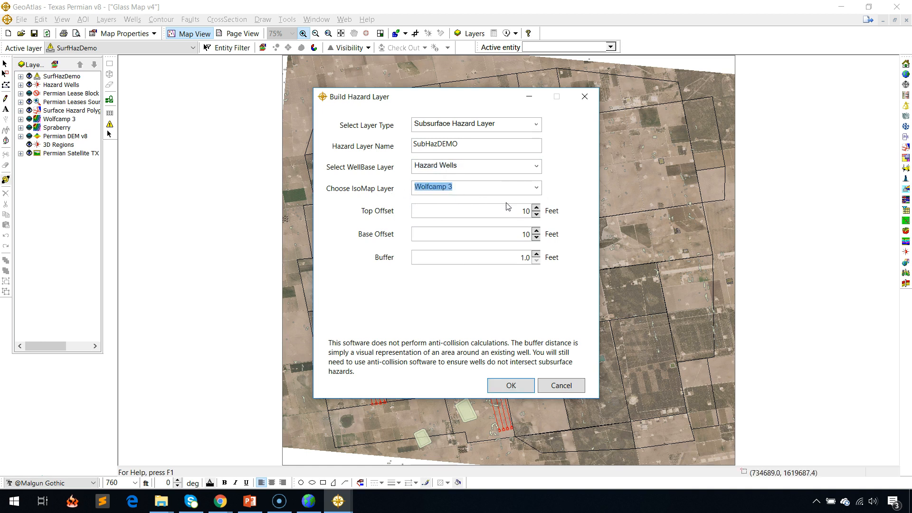
Set SubHazDEMO's top and base offsets to 250 feet and its buffer to 200 feet, and update the layer.
drag(519, 214, 546, 210)
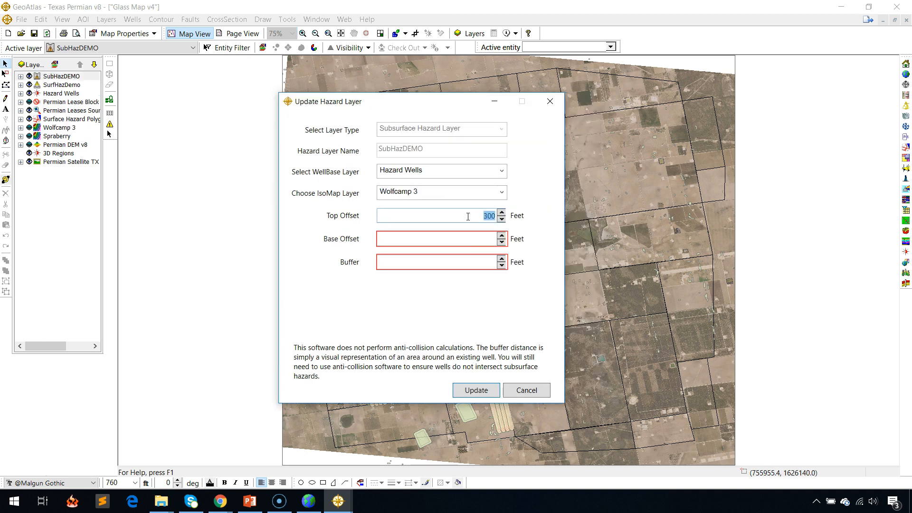
text(250)
key(Tab)
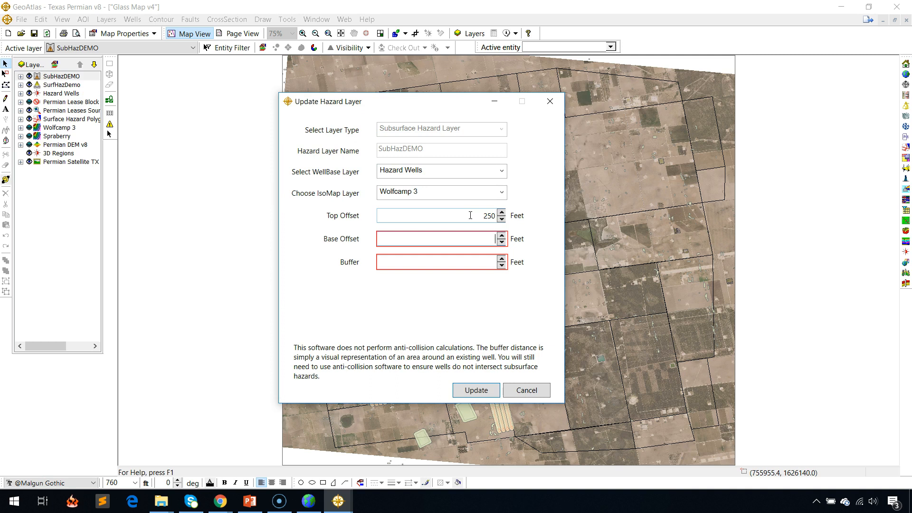
text(250)
key(Tab)
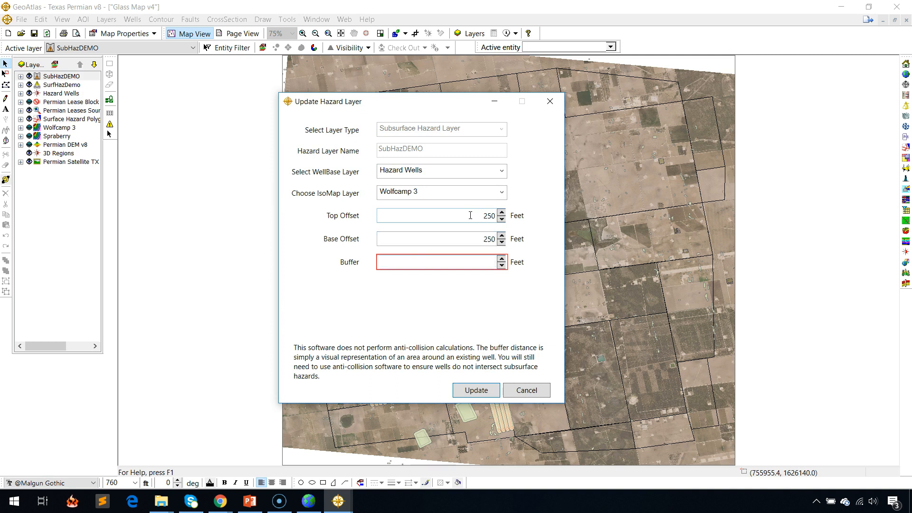
text(200)
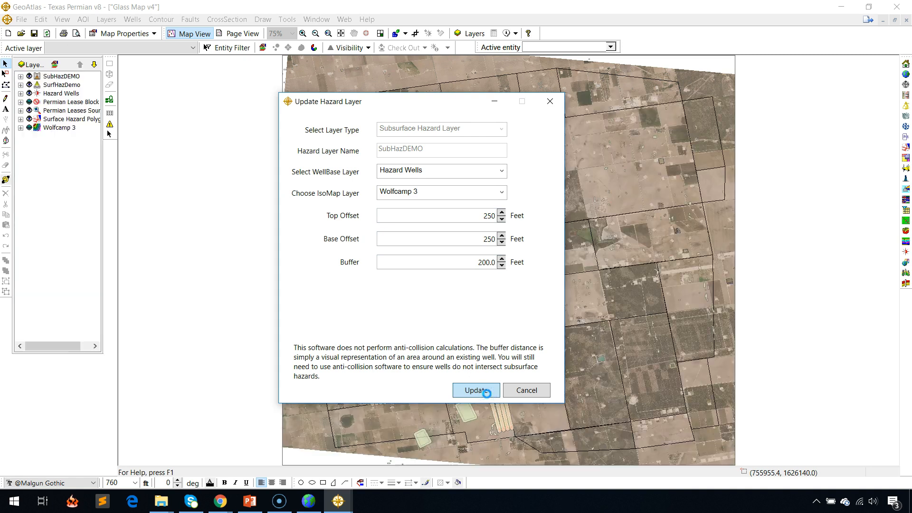
click(303, 33)
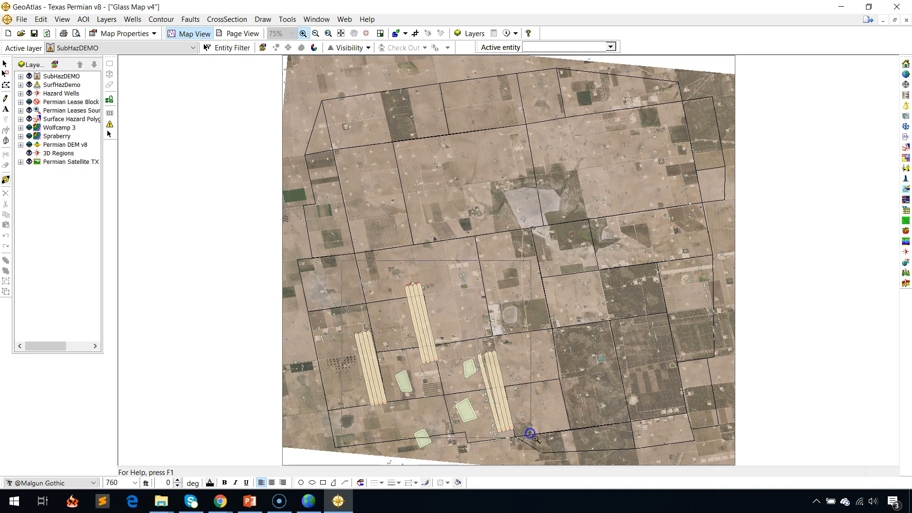
click(534, 446)
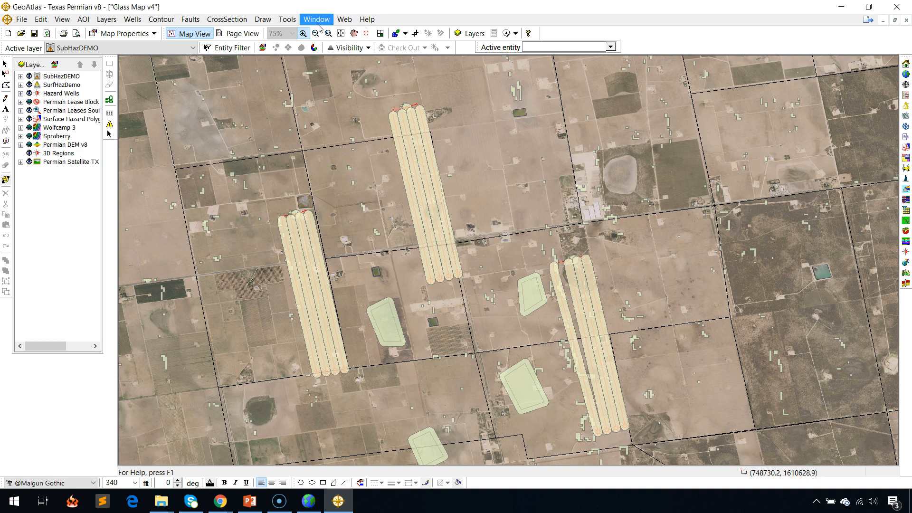
click(329, 33)
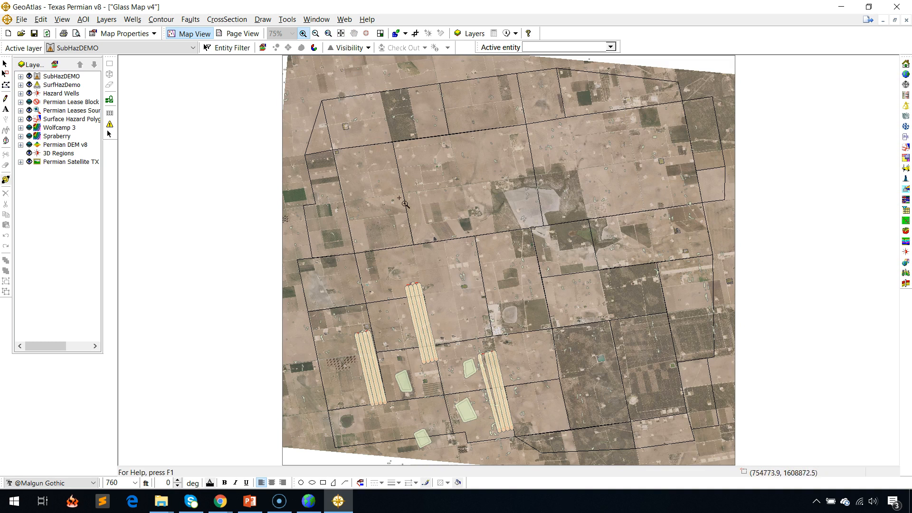
Open the Lease Planner and create a lease layer named New Lease 5.
click(108, 99)
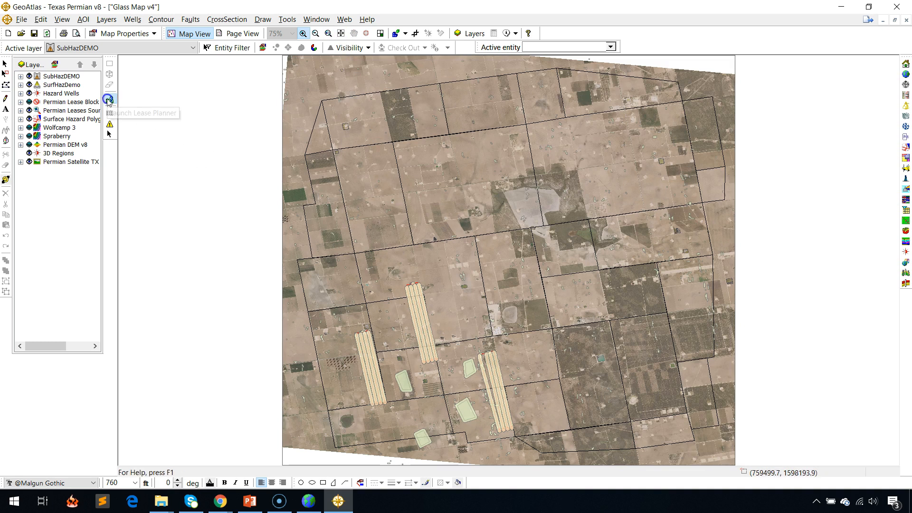
click(336, 95)
text(Ne)
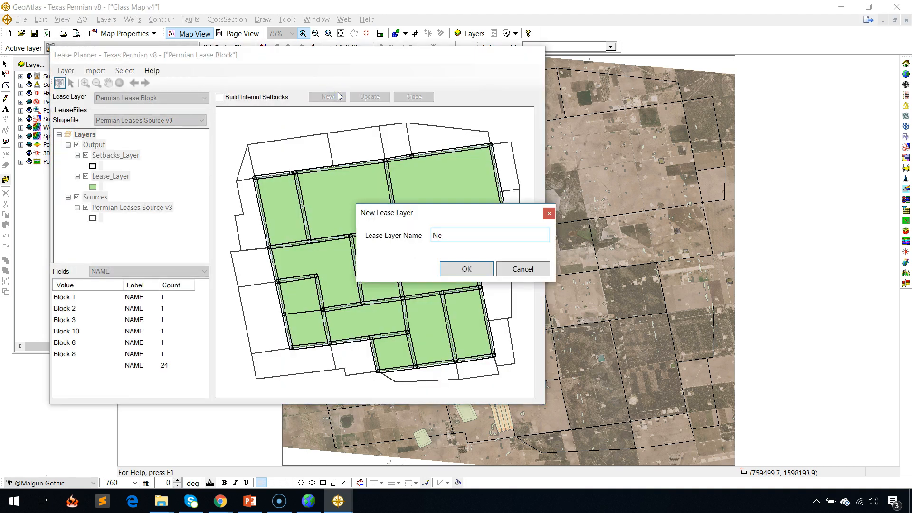
key(BackSpace)
key(BackSpace)
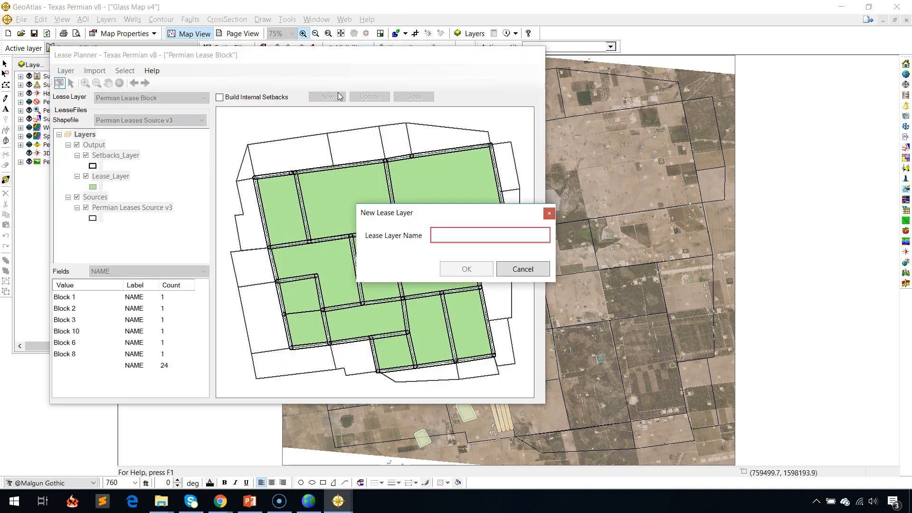
text(New Lease 5)
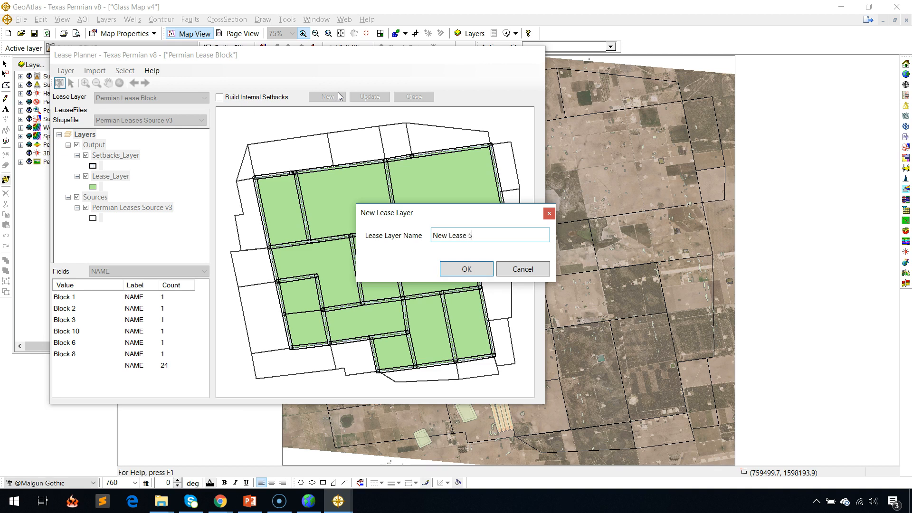
key(Return)
Import the Permian Leases Source v3 shapefile into the New Lease 5 layer.
click(95, 71)
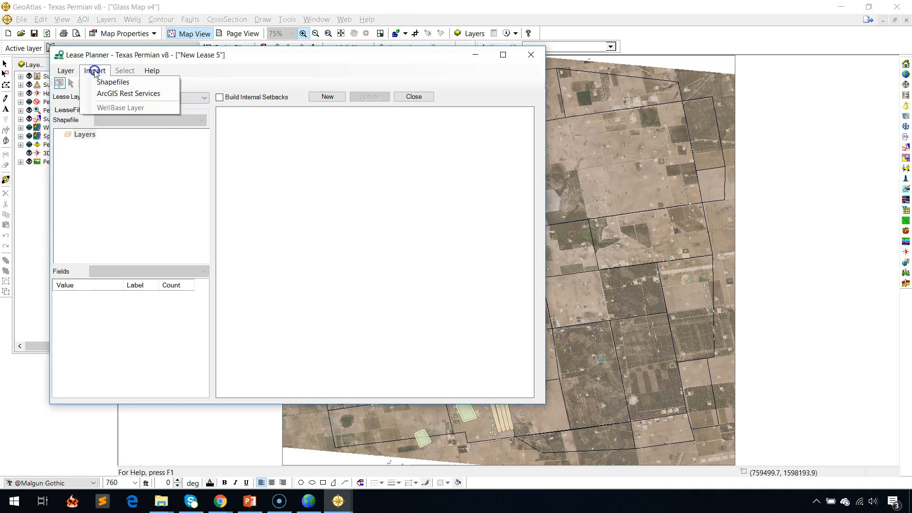
click(113, 83)
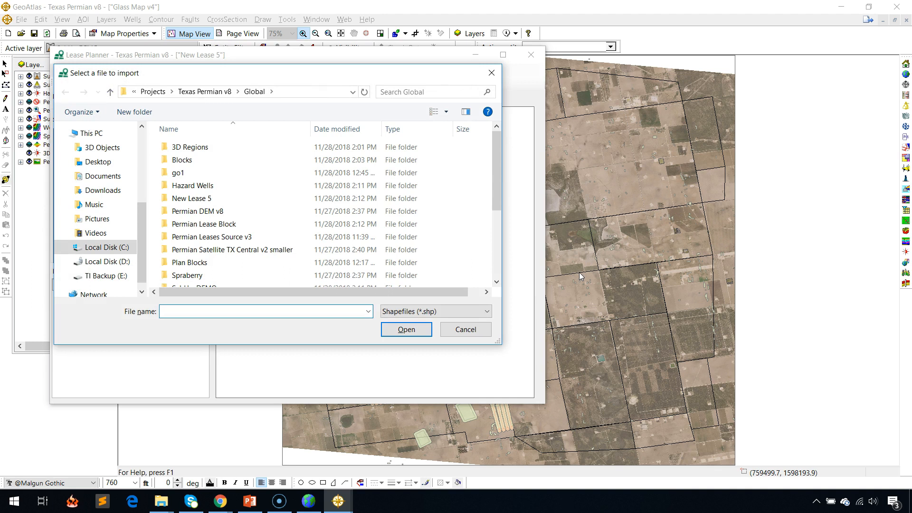
scroll(294, 218, down, 3)
click(244, 281)
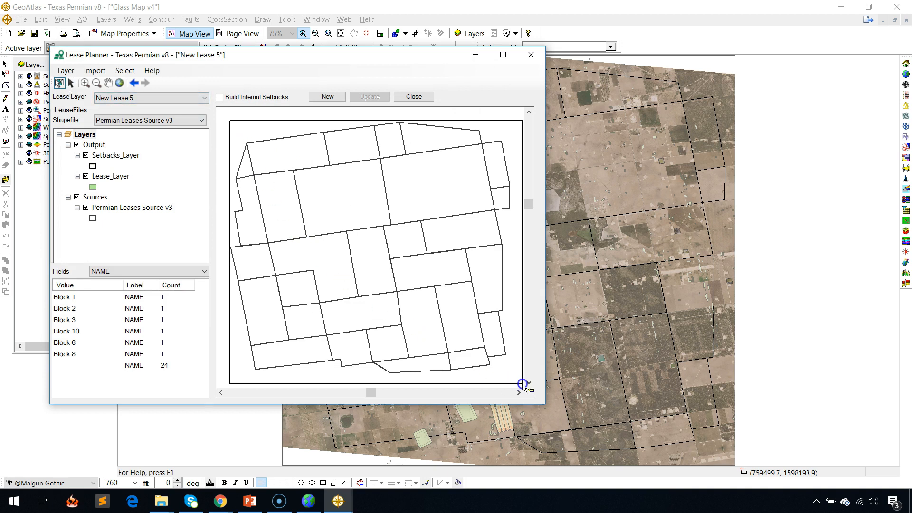
Apply a 250-foot setback with a 25-foot tolerance to all the selected lease tracts.
right_click(437, 252)
click(464, 263)
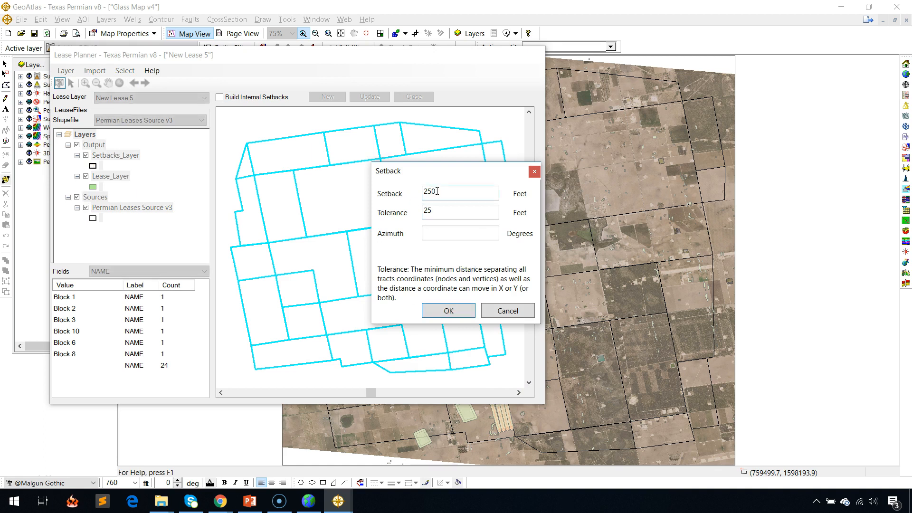
click(449, 311)
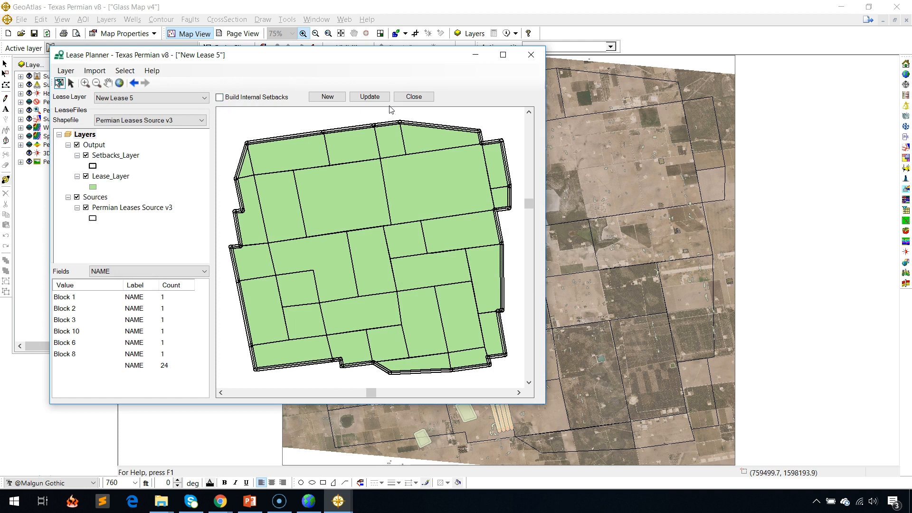
Modify the setback of the short upper-west boundary segment to 40 feet, update the New Lease 5 layer and put the Lease Planner away.
click(71, 83)
right_click(240, 196)
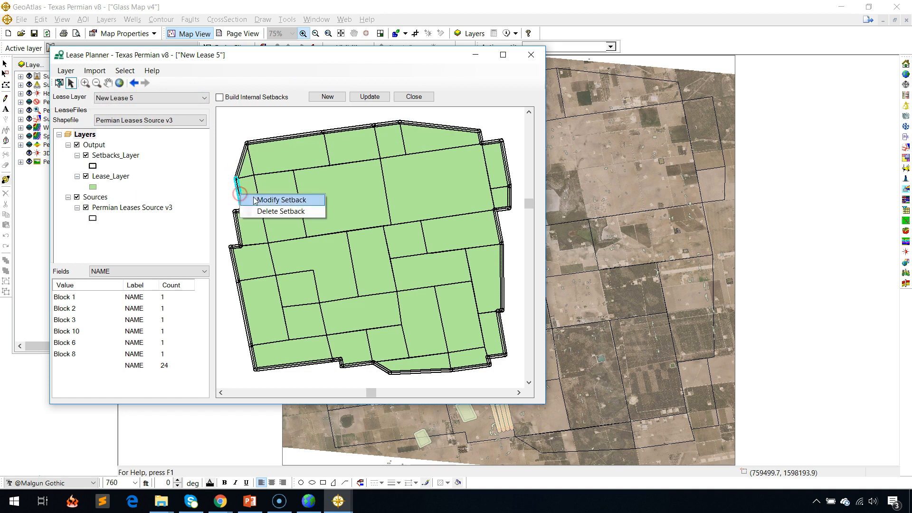
click(279, 198)
double_click(442, 237)
text(40)
key(Return)
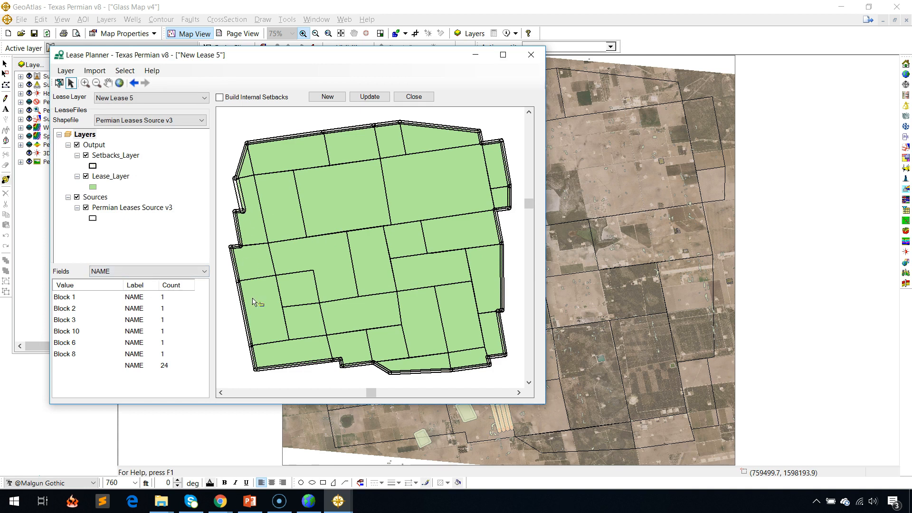
click(370, 96)
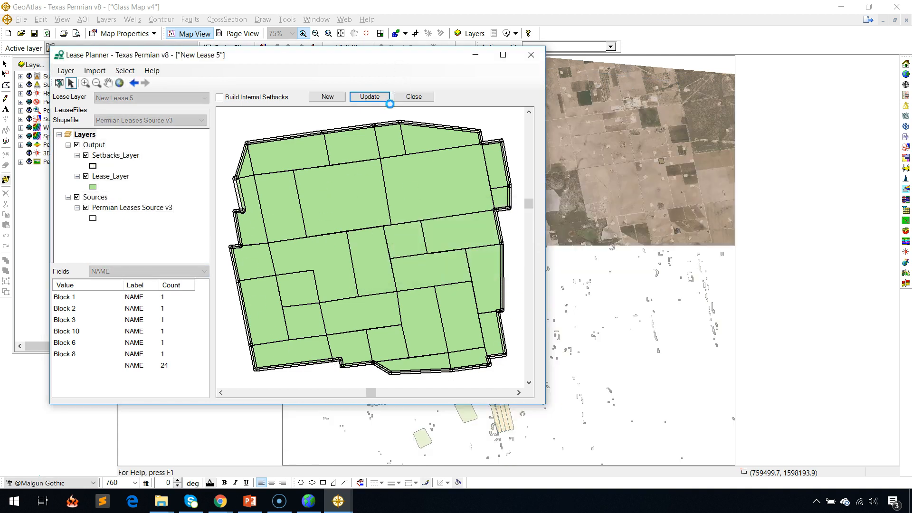
click(476, 54)
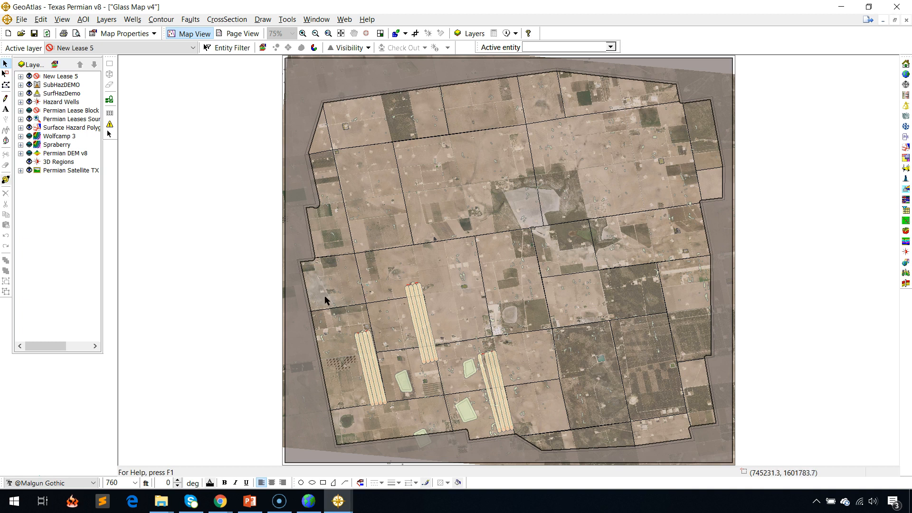
Launch the Field Planner and switch its mode from Field Planner Core to GVERSE Field Planner.
click(113, 114)
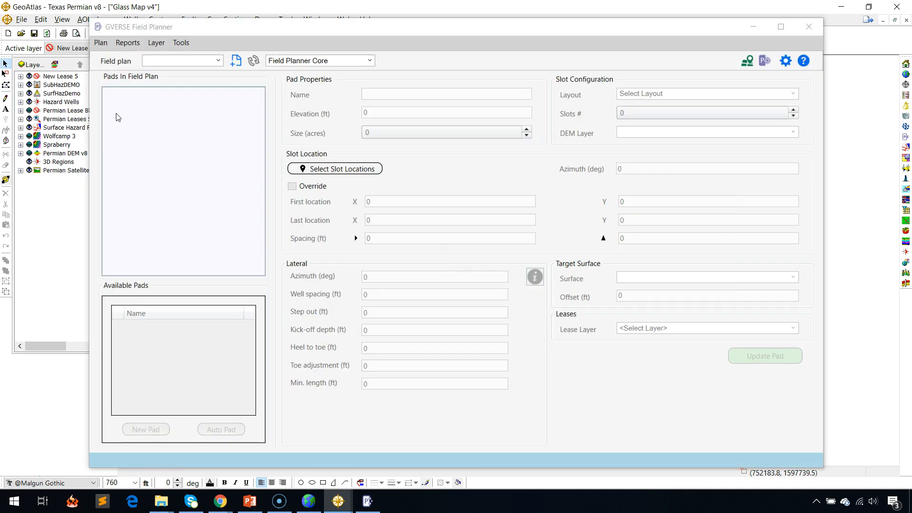
click(332, 61)
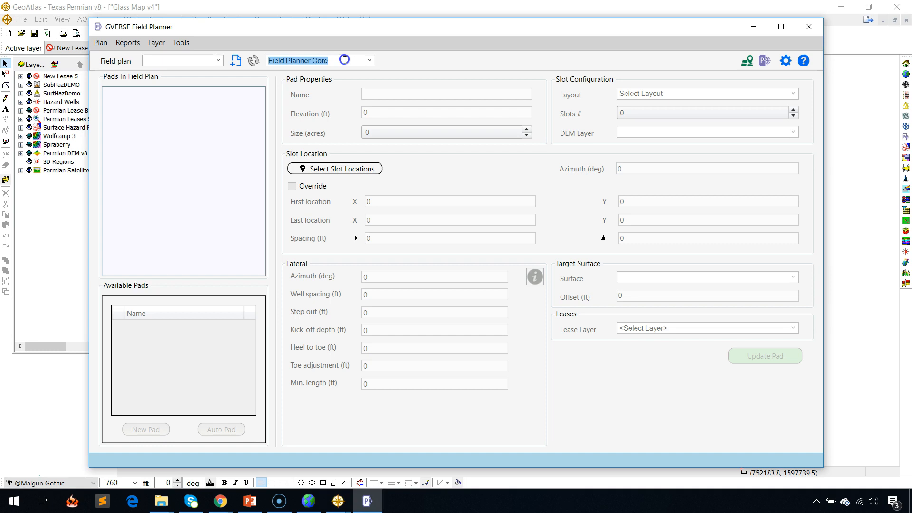
click(369, 60)
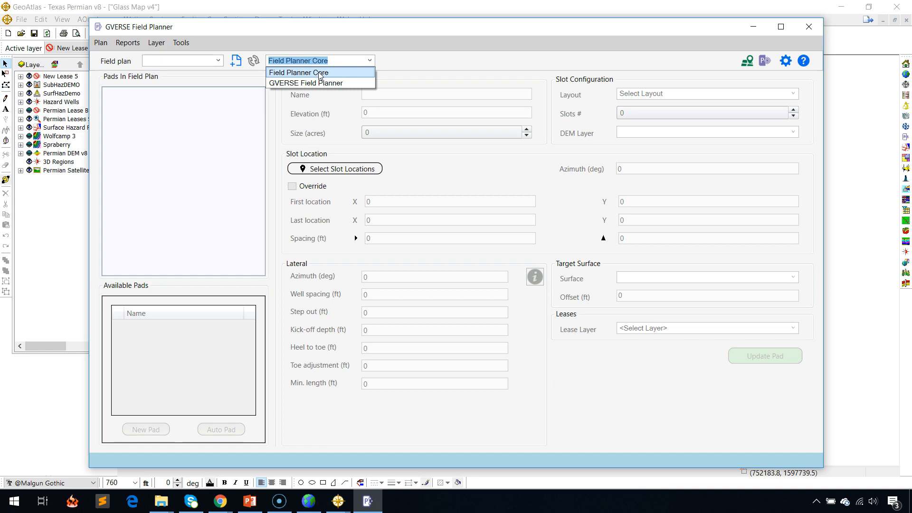
click(343, 84)
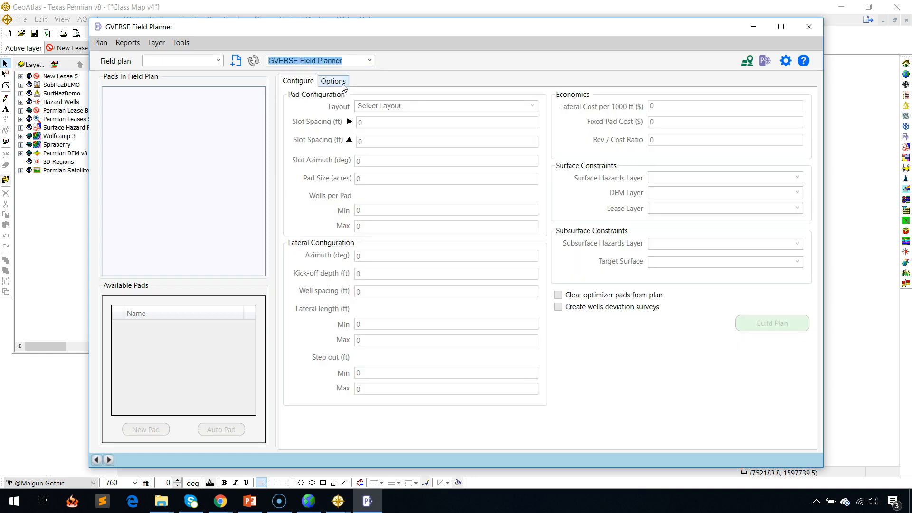
Create a new field plan named PermianDemo.
click(235, 62)
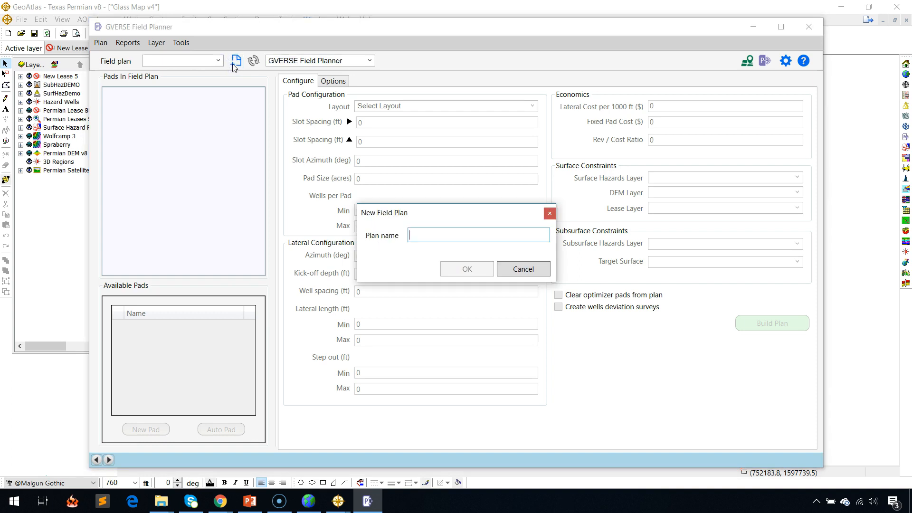
text(PermianDemo)
key(Return)
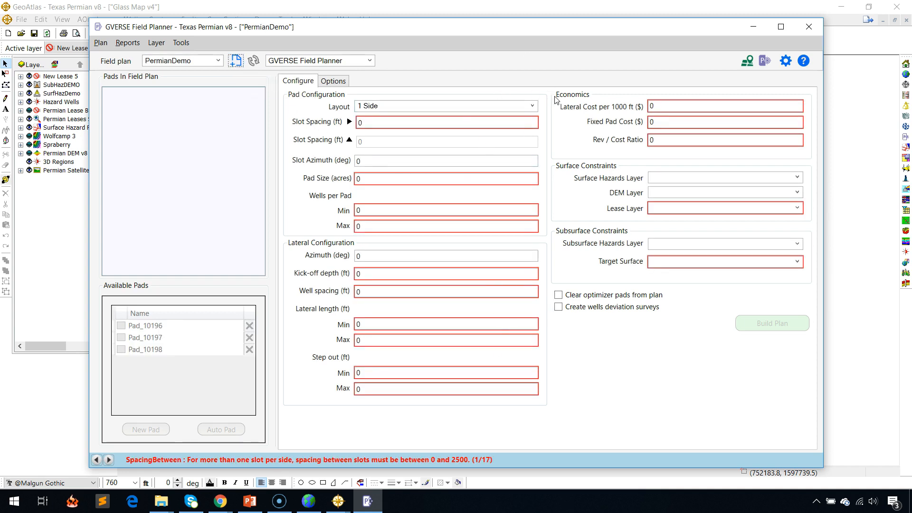
Configure the pads with a 2 Sides layout, 20-foot slot spacing in both directions, a 350-degree slot azimuth and a 3-acre size.
click(533, 106)
click(448, 136)
click(381, 123)
text(20)
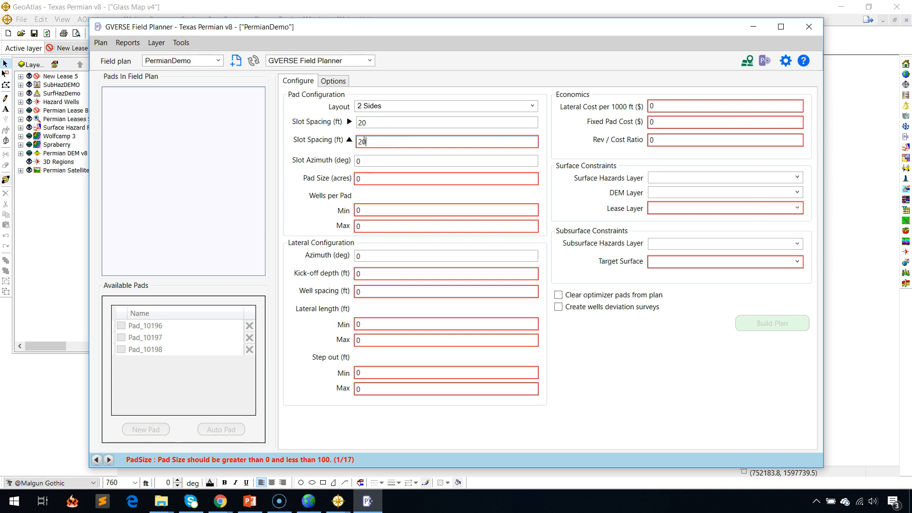
click(373, 161)
text(3)
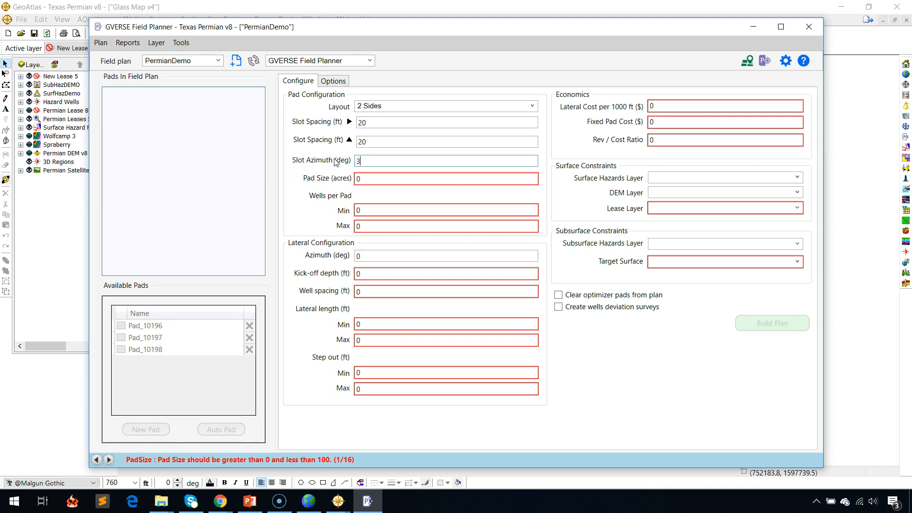
text(50)
click(360, 178)
text(3)
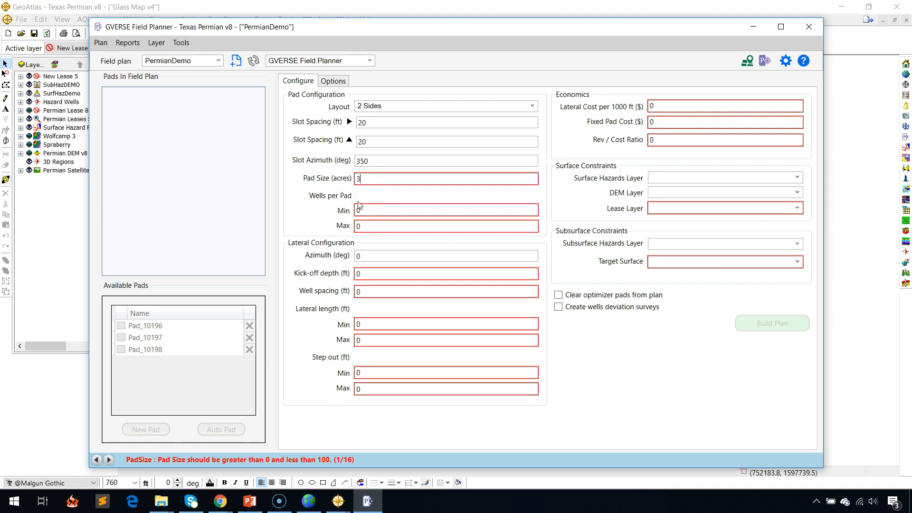
Set the wells per pad to a minimum of 2 and a maximum of 10.
click(335, 210)
click(378, 210)
click(336, 211)
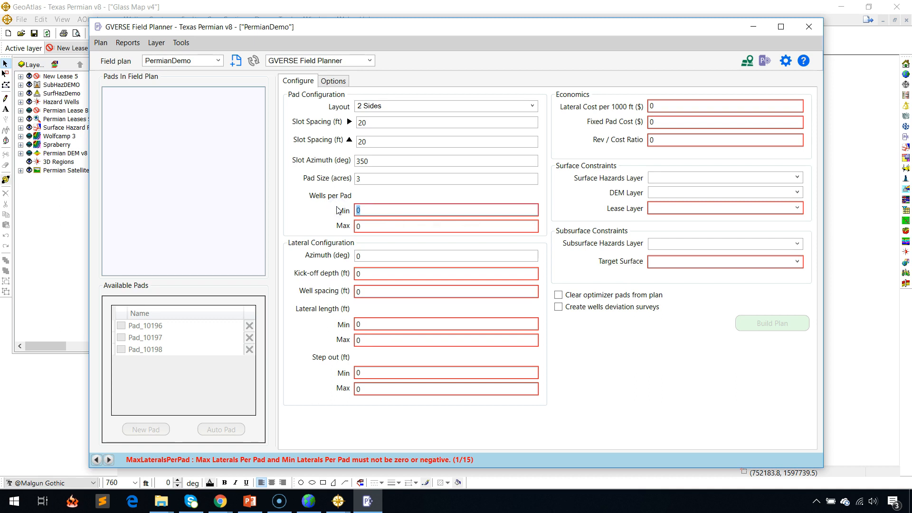
key(Tab)
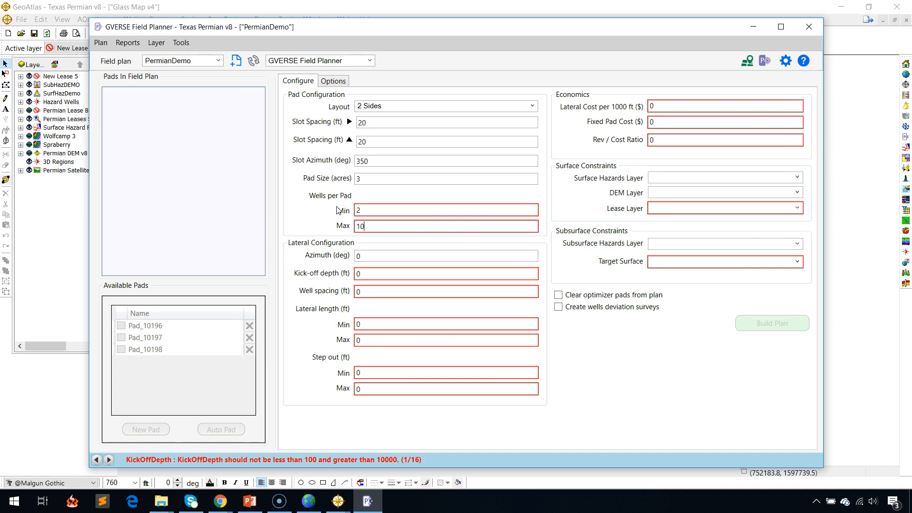
key(Tab)
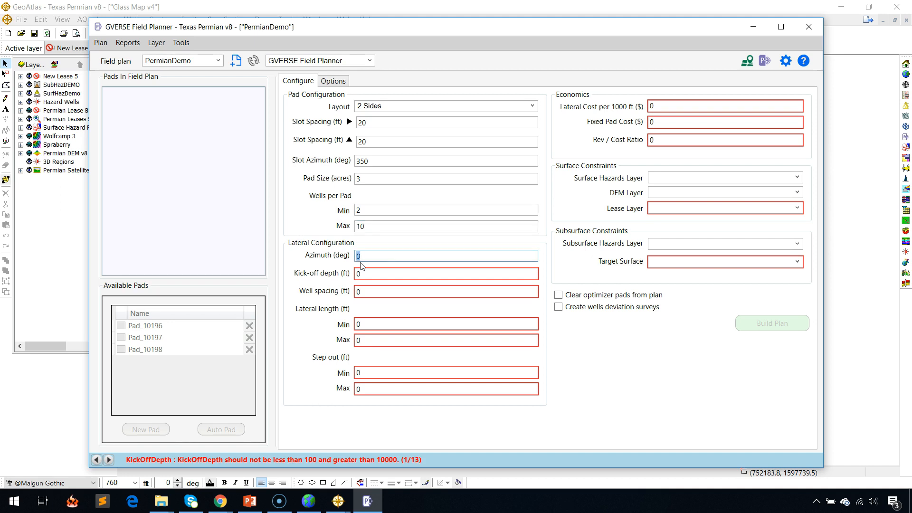
Set the lateral azimuth to 350 degrees, the kick-off depth to 4000 feet and the well spacing to 400 feet.
key(Tab)
text(4000)
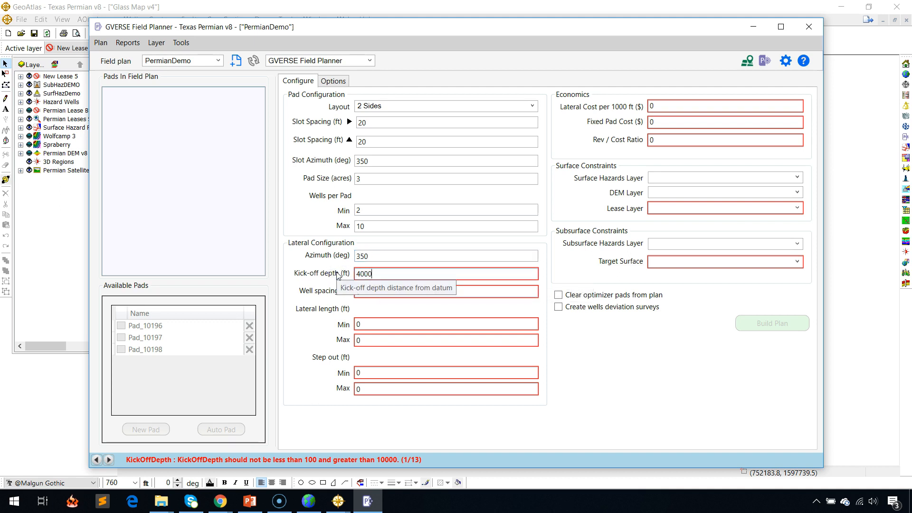
key(Tab)
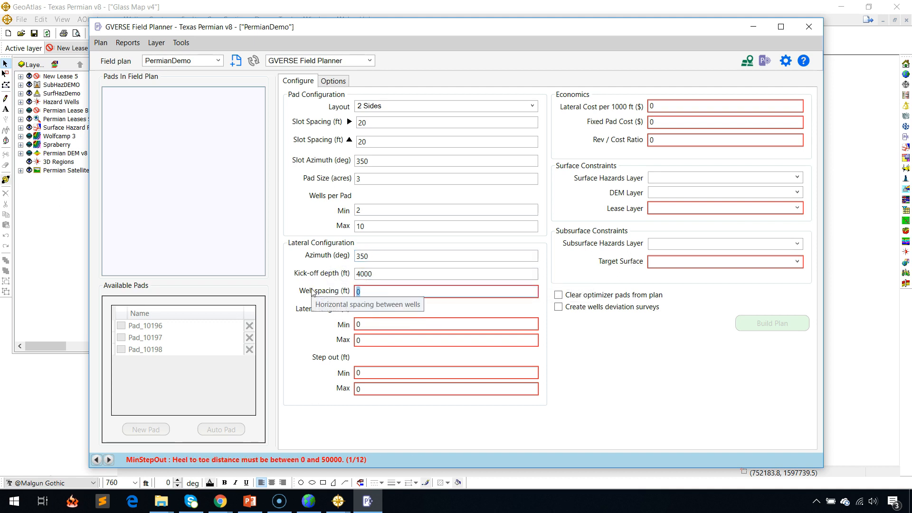
text(400)
key(Tab)
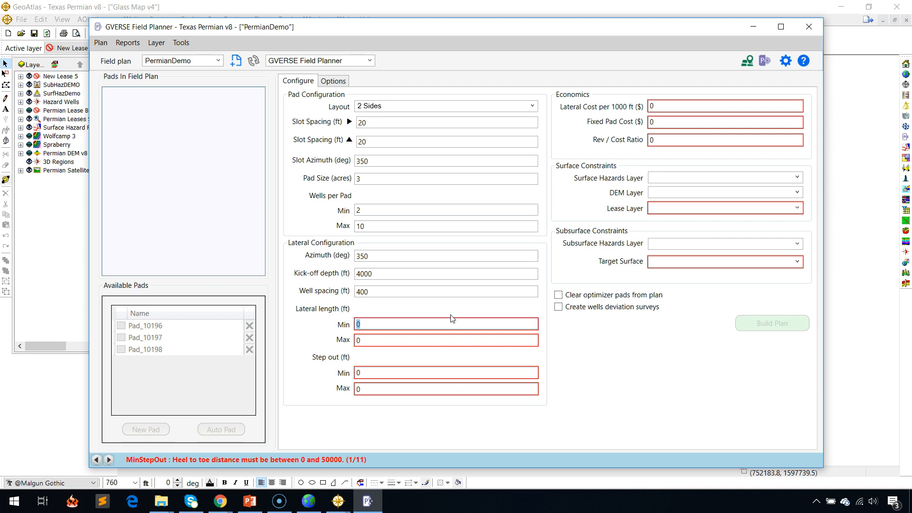
Set the lateral length range to 6000–11000 feet and the step-out range to 600–1000 feet.
text(6000)
key(Tab)
key(Tab)
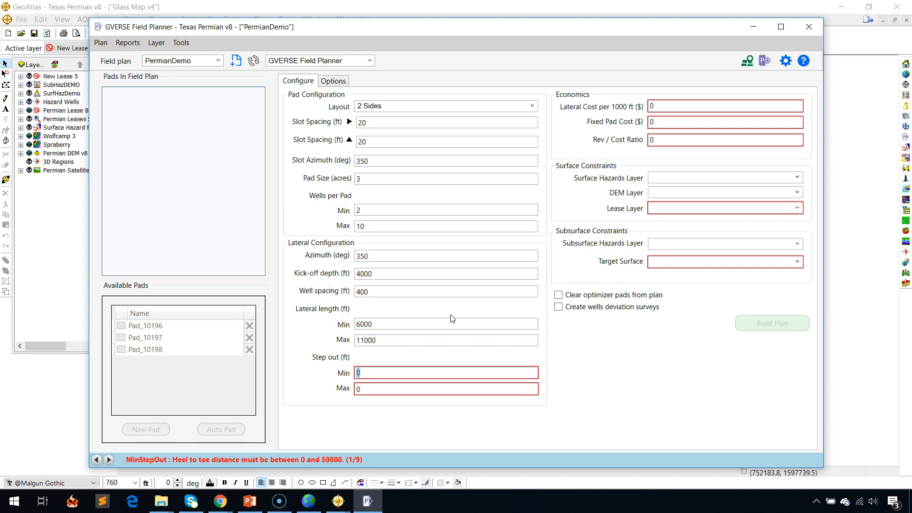
text(600)
key(Tab)
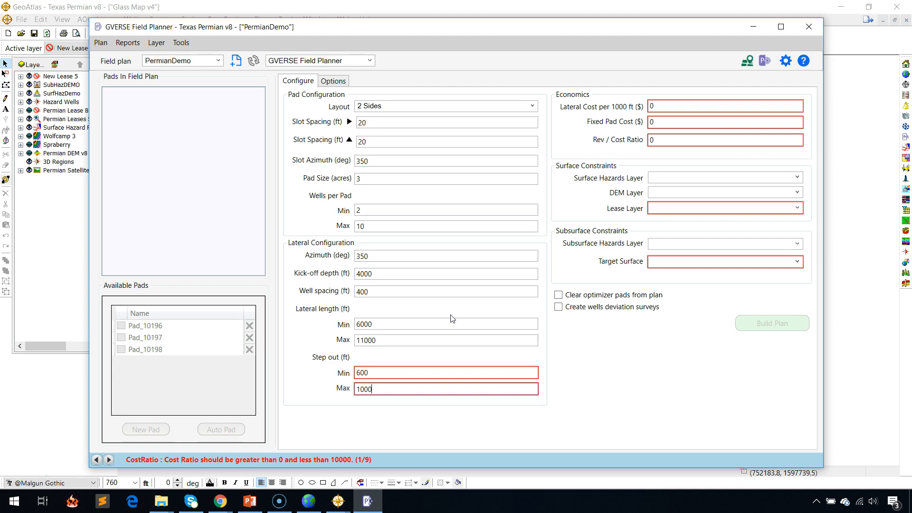
key(Tab)
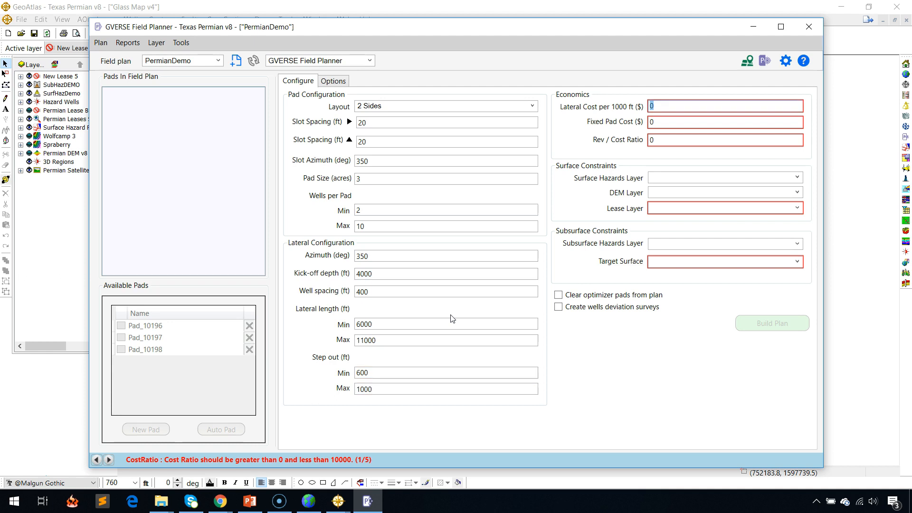
Set the economics to $500000 lateral cost per 1000 feet, $250000 fixed pad cost and a revenue/cost ratio of 5.
text(500000)
key(Tab)
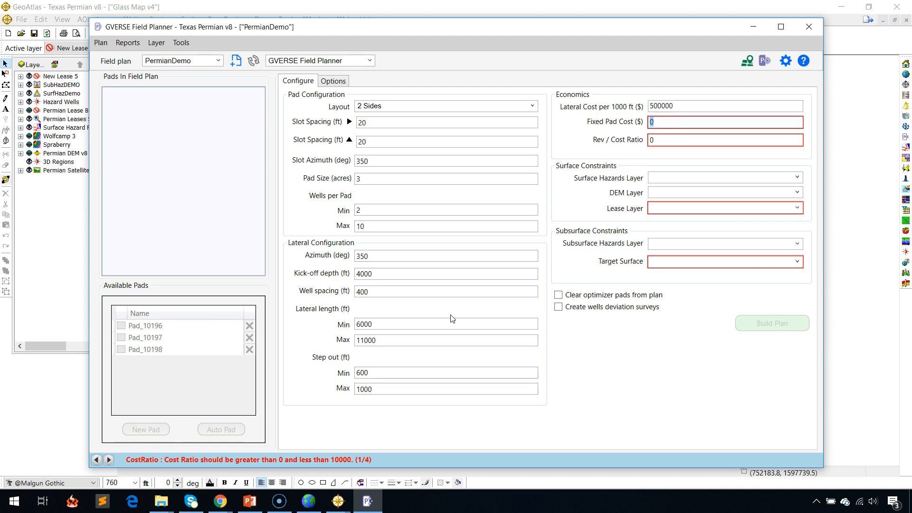
text(250000)
key(Tab)
text(5)
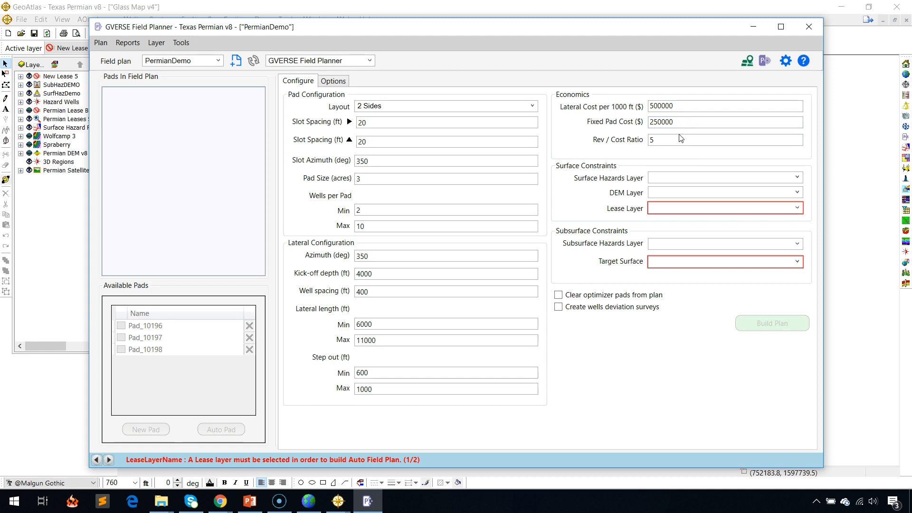
Set the surface constraints to the SurfHazDemo hazards layer, the Permian DEM v8 layer and the New Lease 5 lease layer.
click(797, 178)
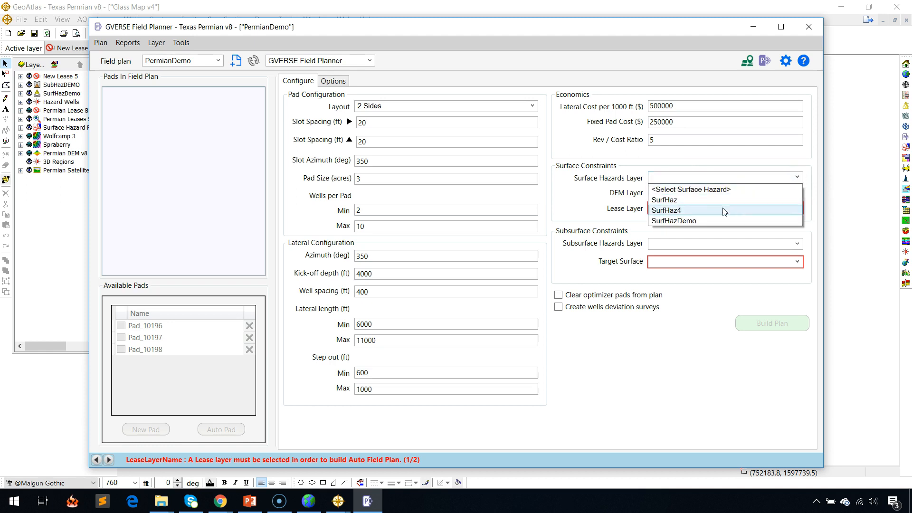
click(716, 221)
click(798, 192)
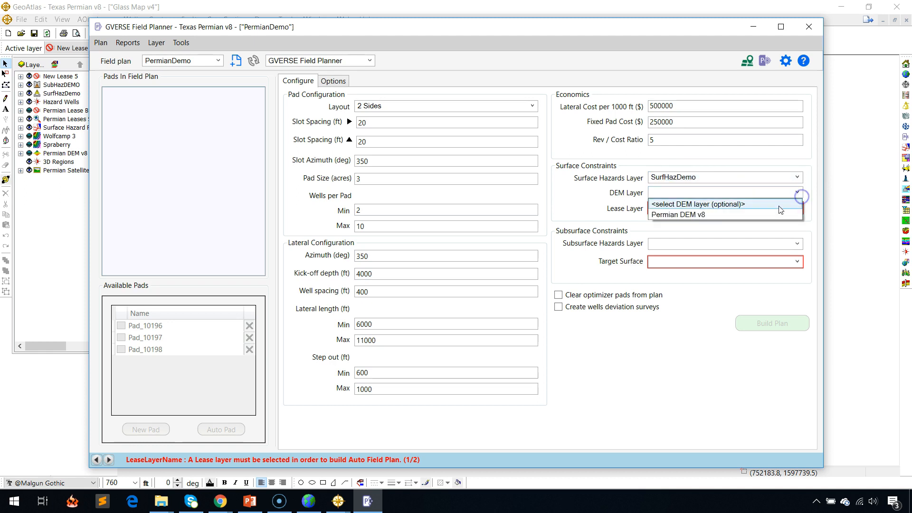
click(770, 214)
click(797, 209)
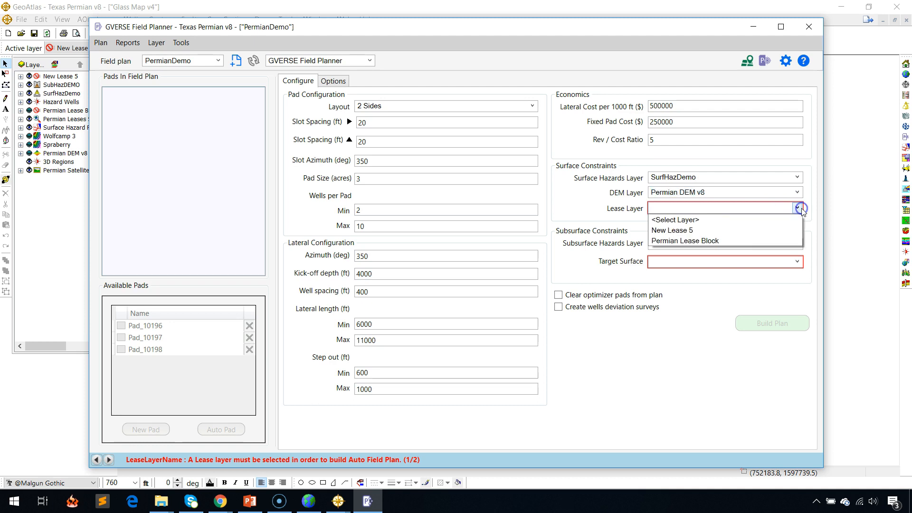
click(744, 231)
Set the subsurface constraints to the SubHazDEMO hazards layer and the Wolfcamp 3 target surface.
click(798, 245)
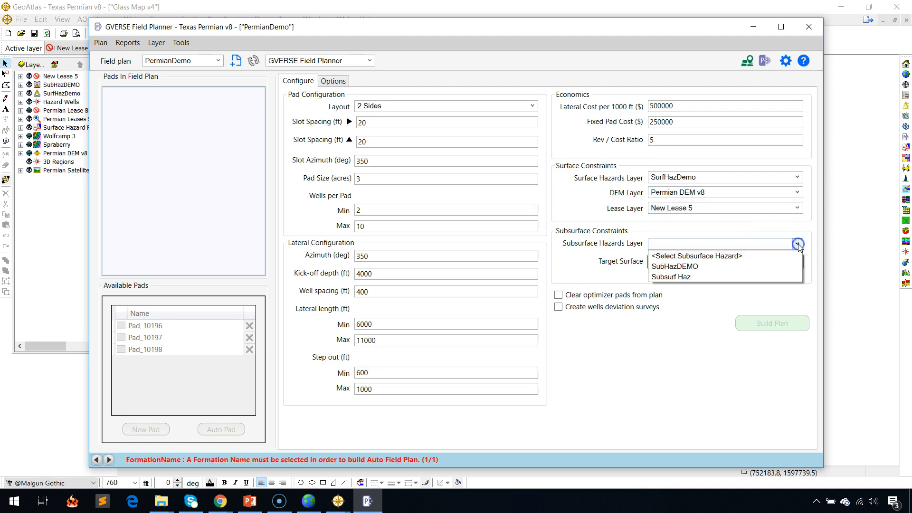
click(775, 269)
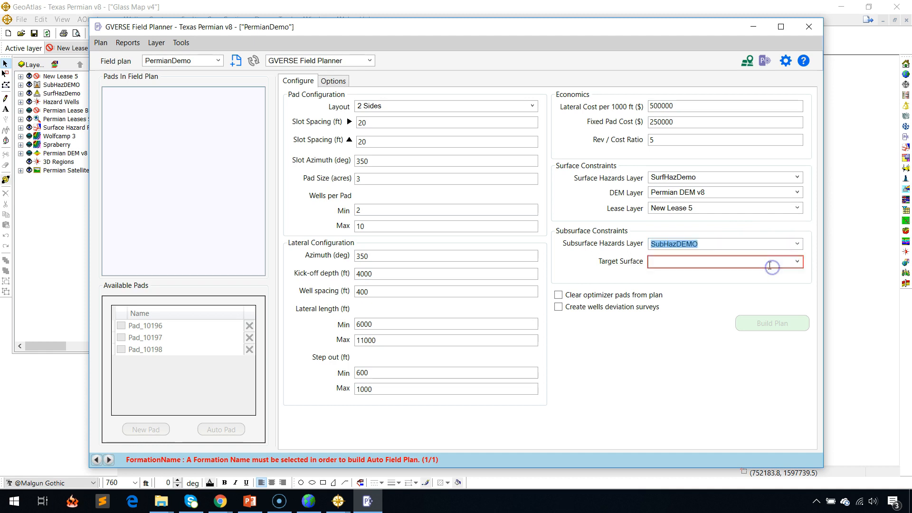
click(798, 262)
click(736, 287)
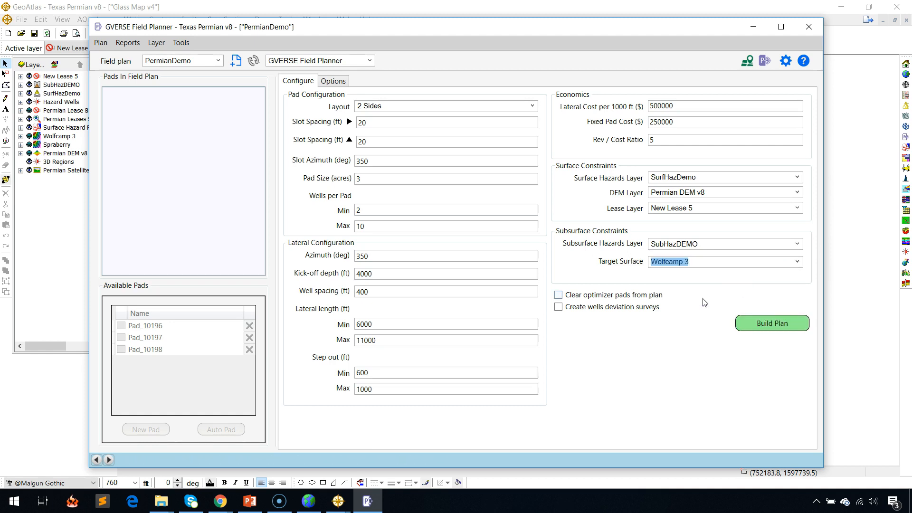
Build the PermianDemo plan and show the algorithm configuration options while the optimizer runs.
click(749, 321)
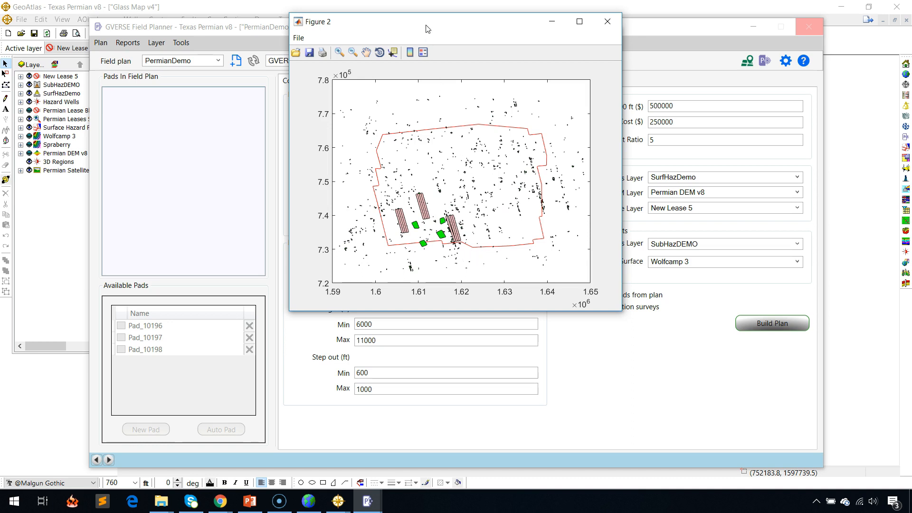
drag(425, 27, 587, 28)
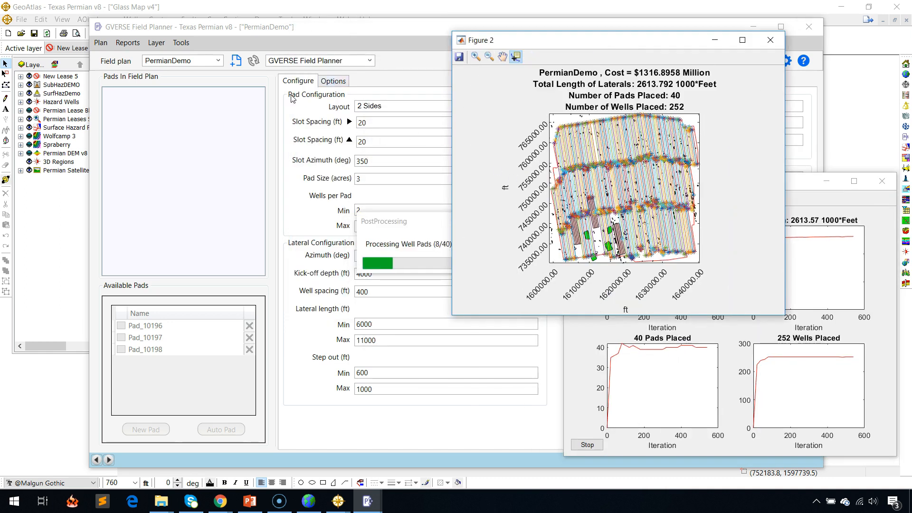
click(330, 82)
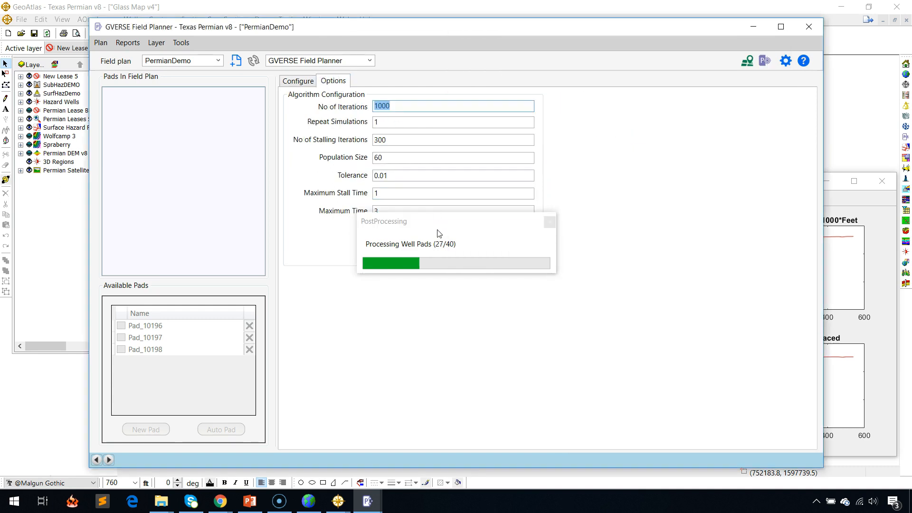
drag(429, 229, 644, 230)
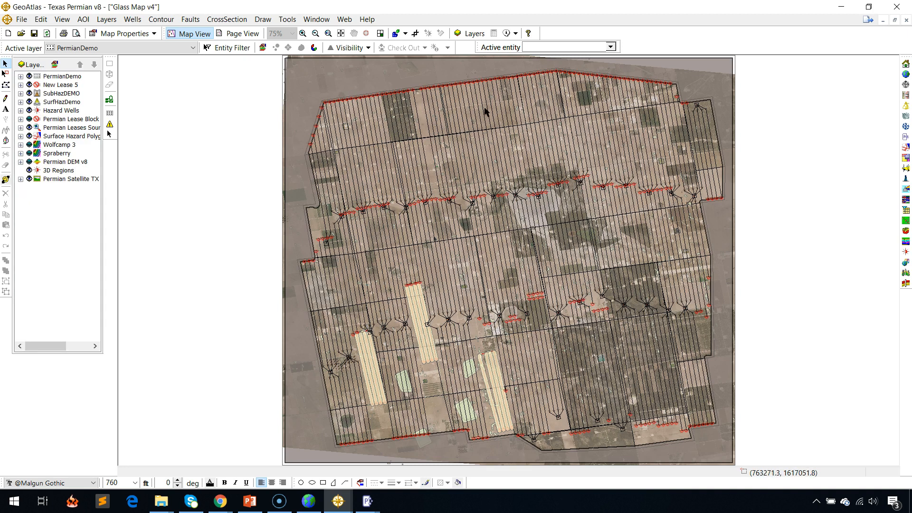
Change the display attributes of the PermianDemo layer so its wells and well pads are drawn in blue.
right_click(55, 77)
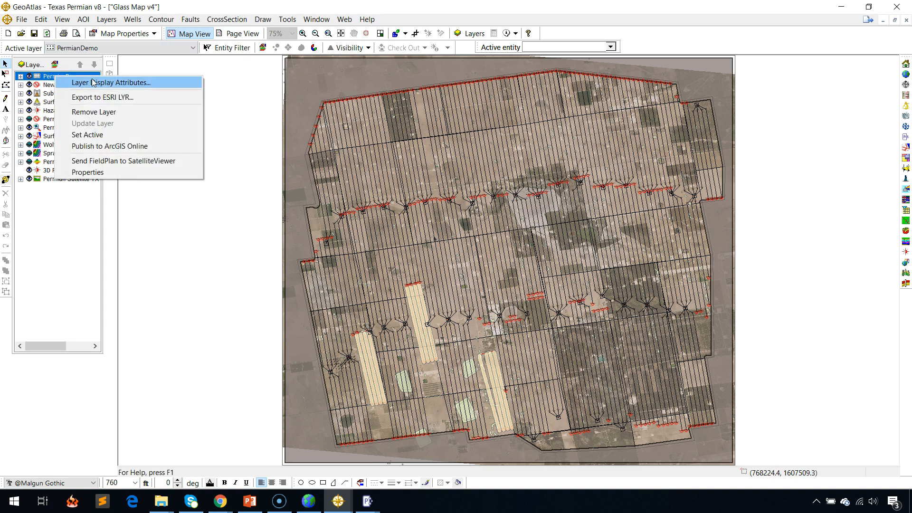
click(93, 83)
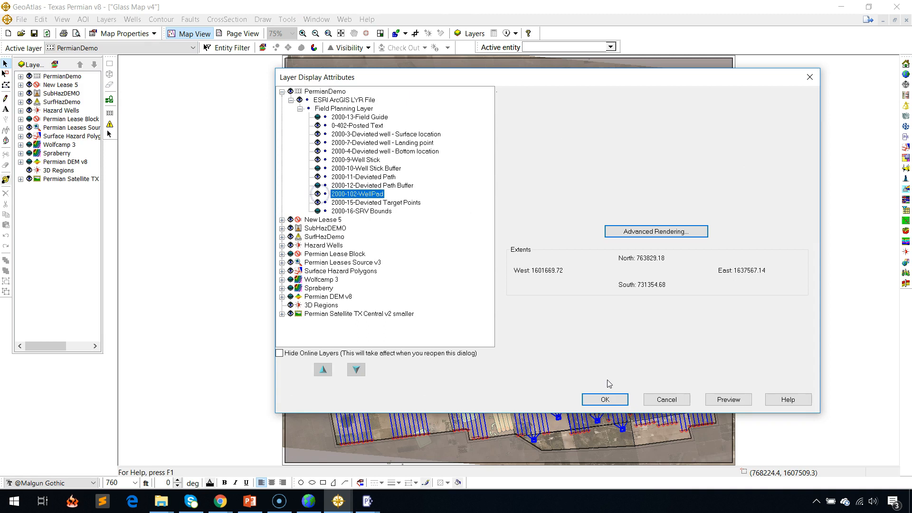
click(601, 398)
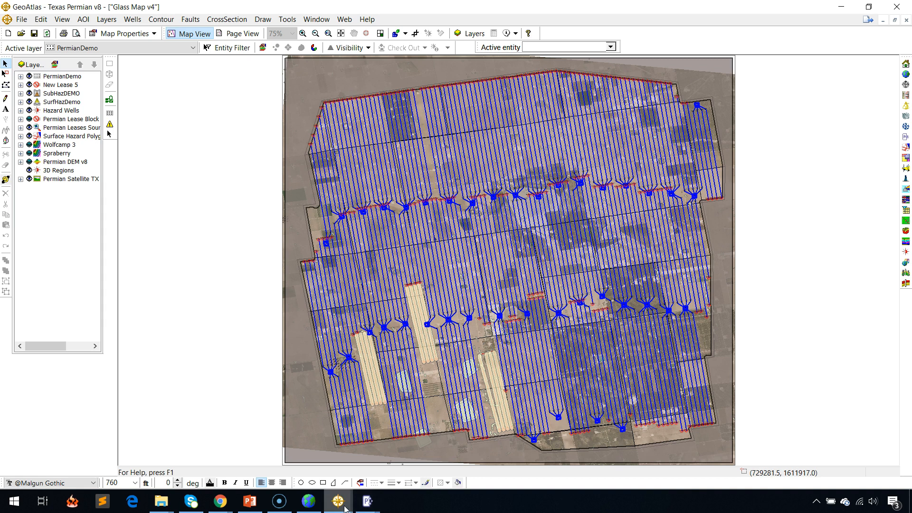
Examine the optimizer's plots of cost, lateral length, pads placed and wells placed, and return to the map.
mouse_move(381, 509)
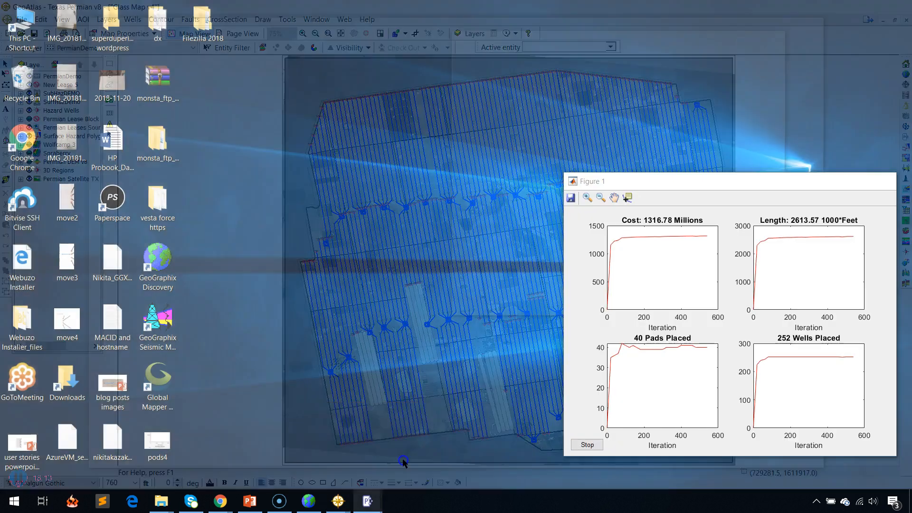
click(403, 459)
drag(783, 192, 399, 144)
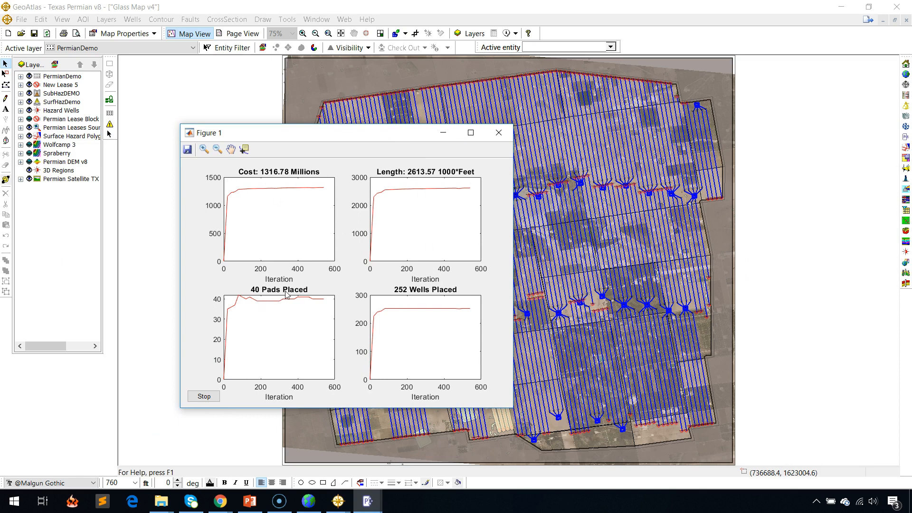
click(368, 501)
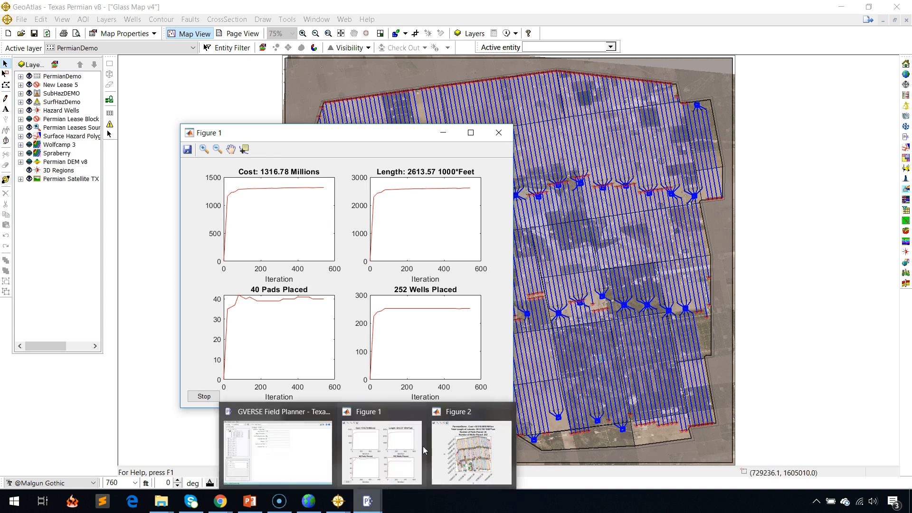
click(481, 9)
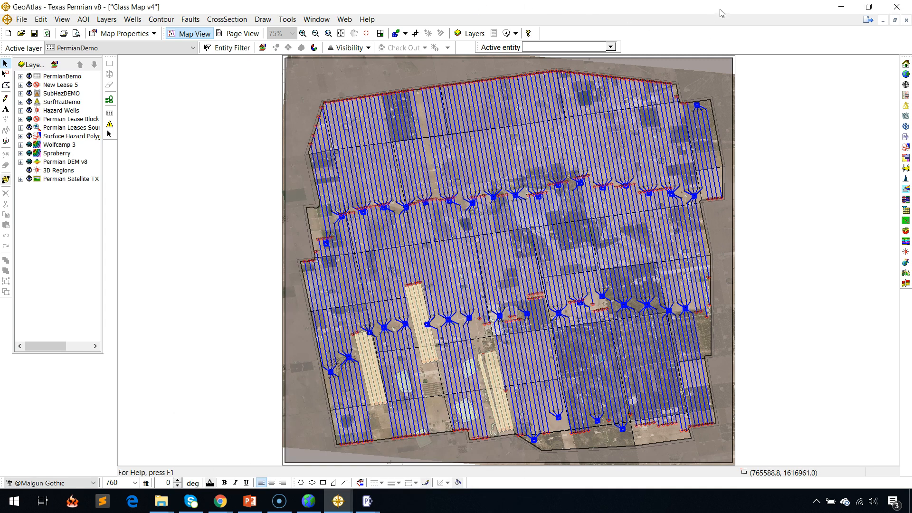
Switch to the GVERSE Field Planner window and review the PermianDemo pads and configuration settings.
click(377, 500)
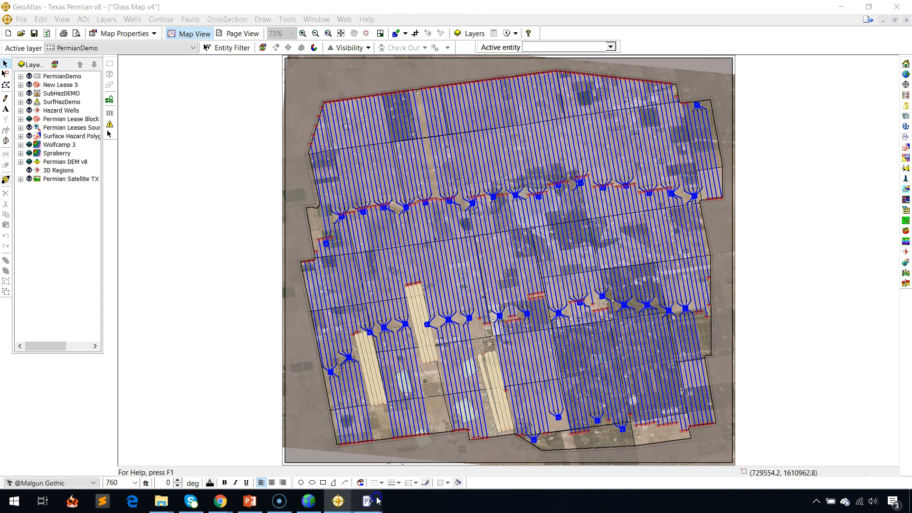
click(317, 432)
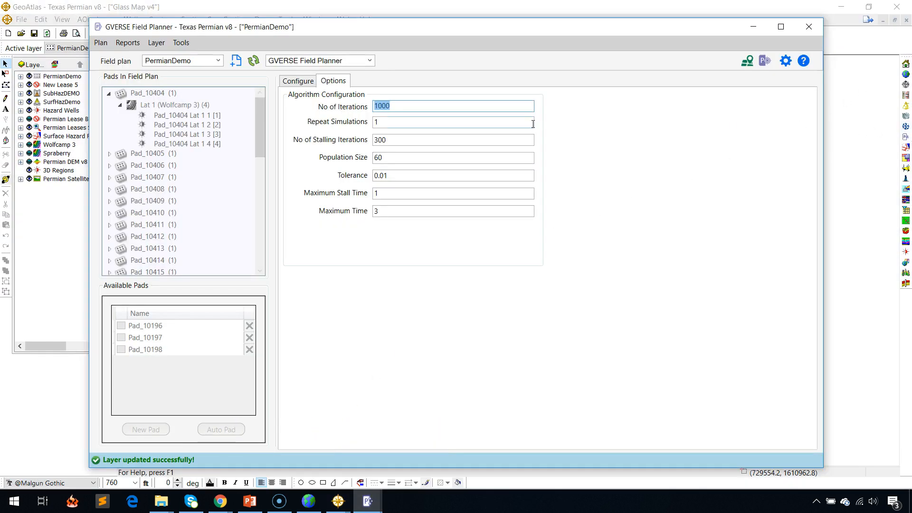
click(299, 82)
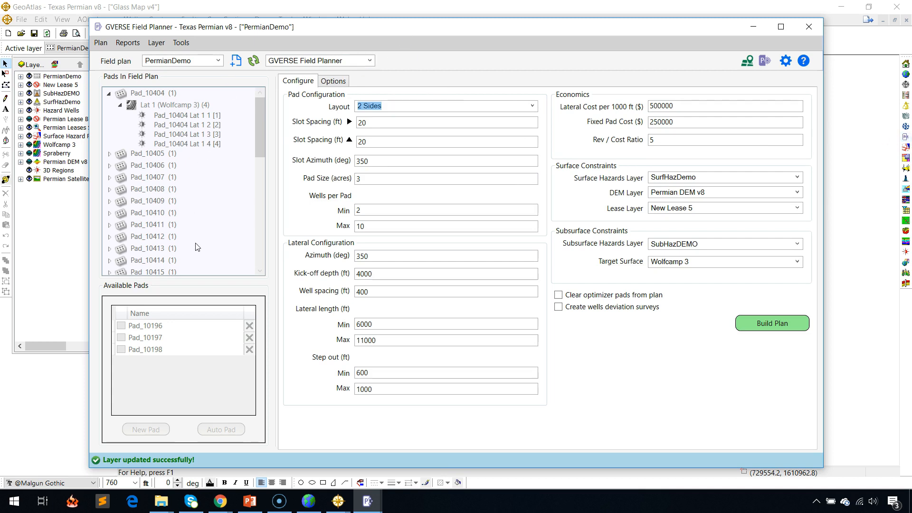
View the first pad's properties in Field Planner Core mode and return to GVERSE Field Planner mode.
click(370, 61)
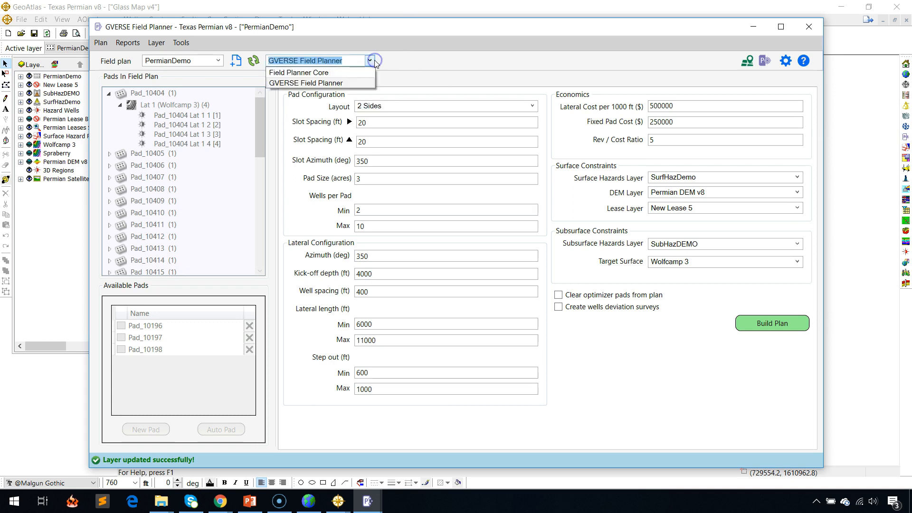
click(326, 72)
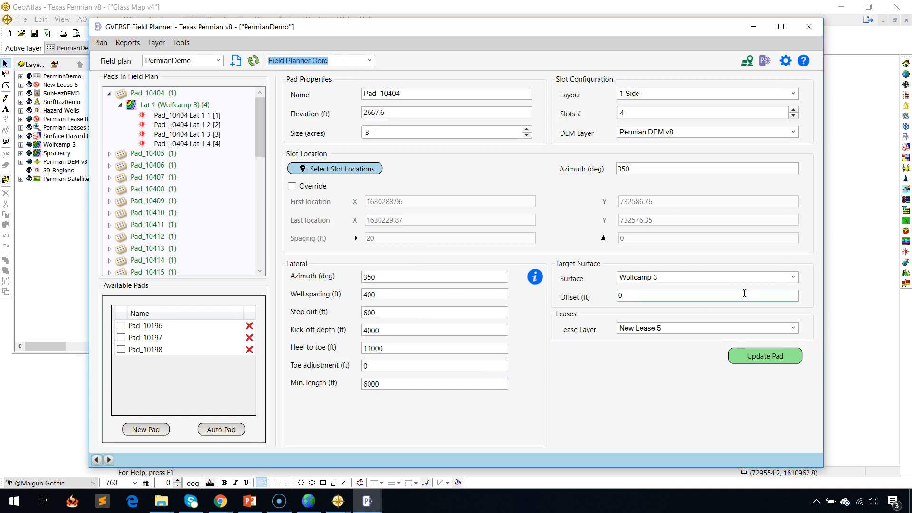
click(370, 60)
click(357, 81)
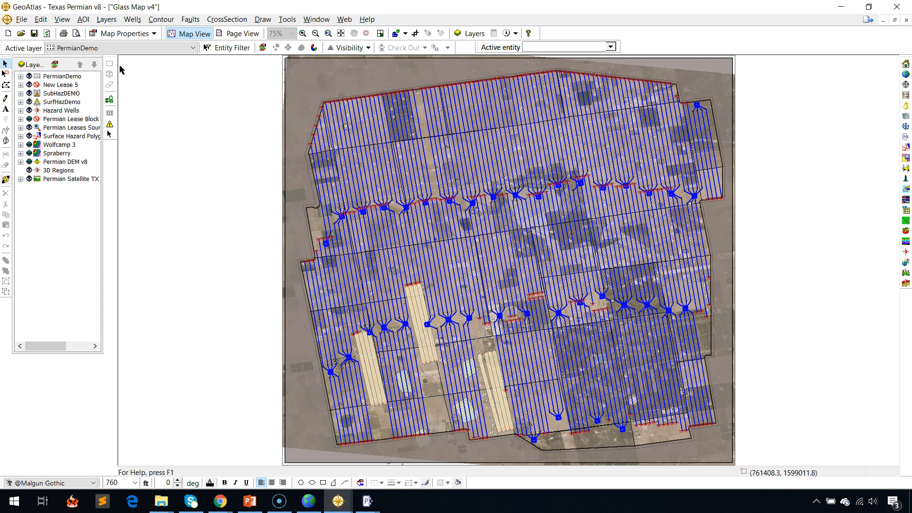
Hide the PermianDemo layer and add the Blocks field planning layer to the map.
right_click(57, 77)
click(29, 77)
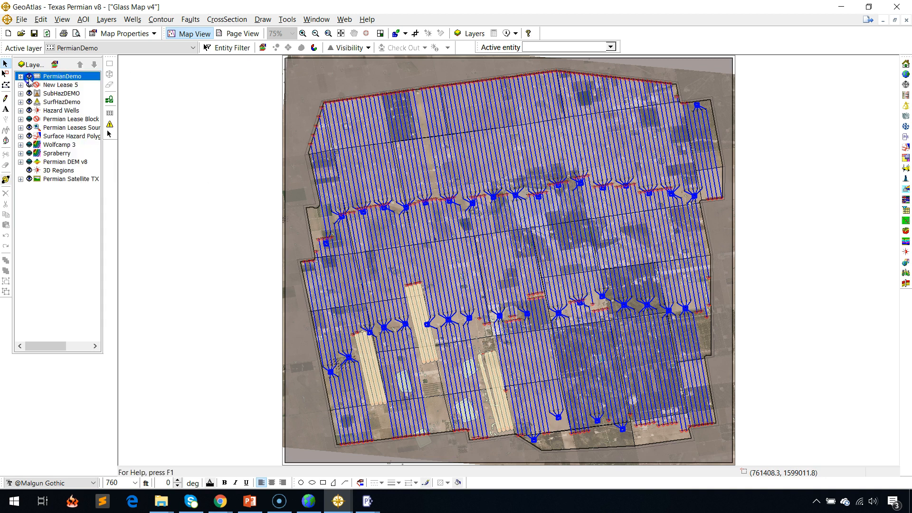
click(37, 76)
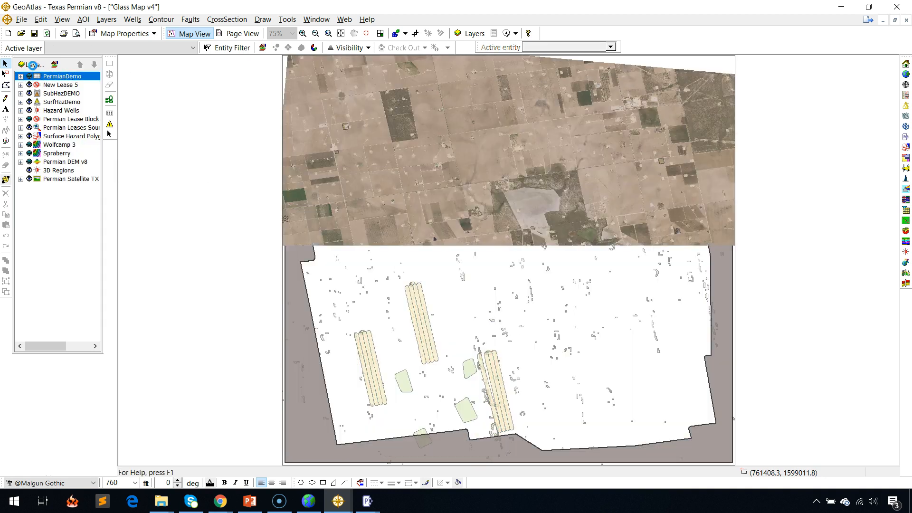
click(33, 67)
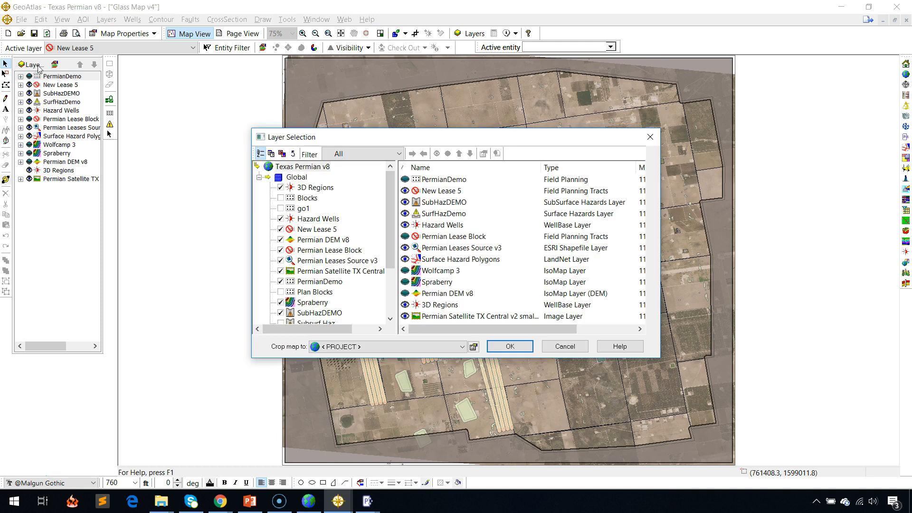
click(308, 198)
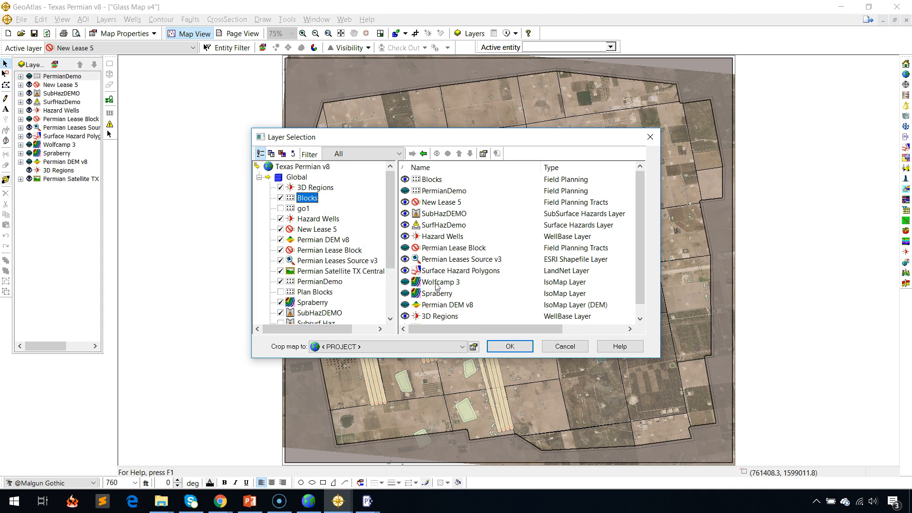
click(512, 347)
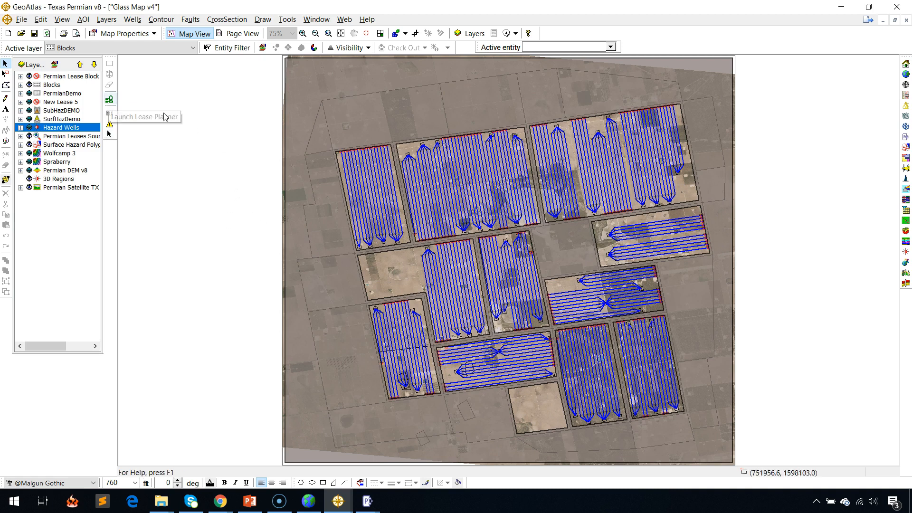
Open the Permian Lease Block layer in the Lease Planner, select its northwest tract and try the internal setbacks option.
click(110, 101)
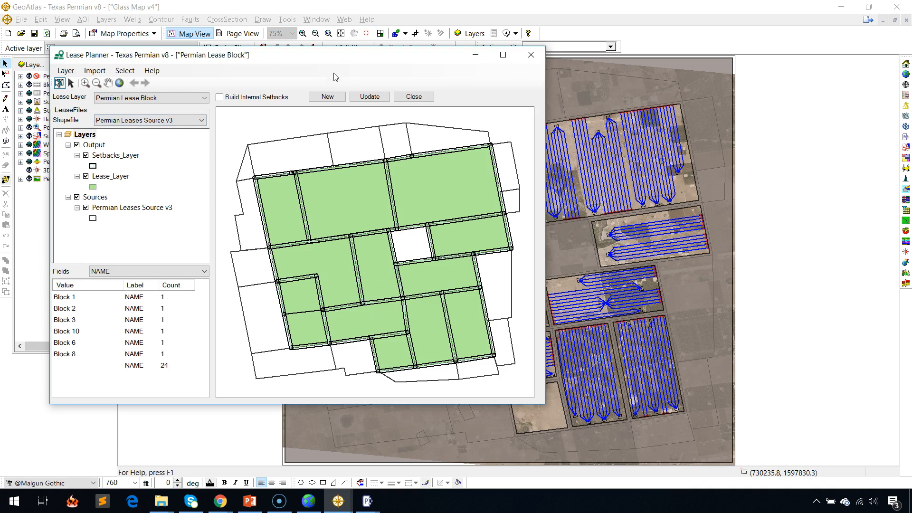
drag(226, 62, 345, 83)
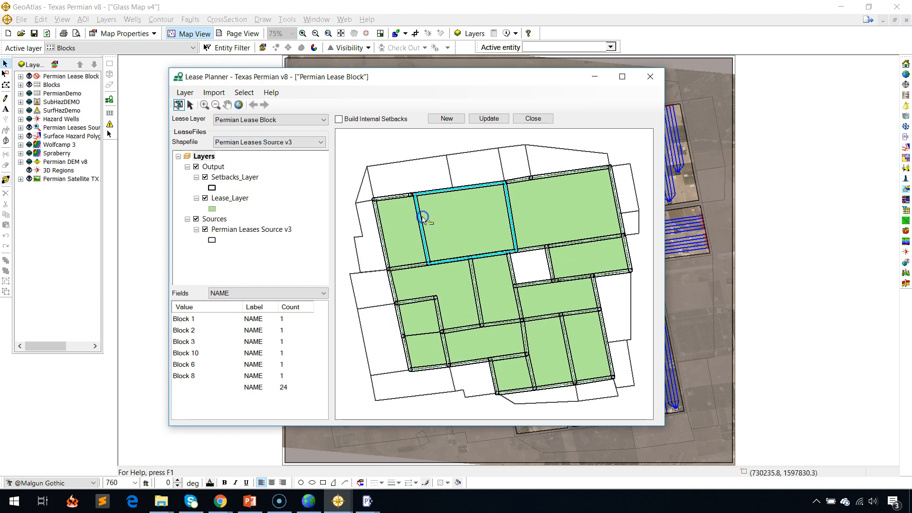
click(401, 215)
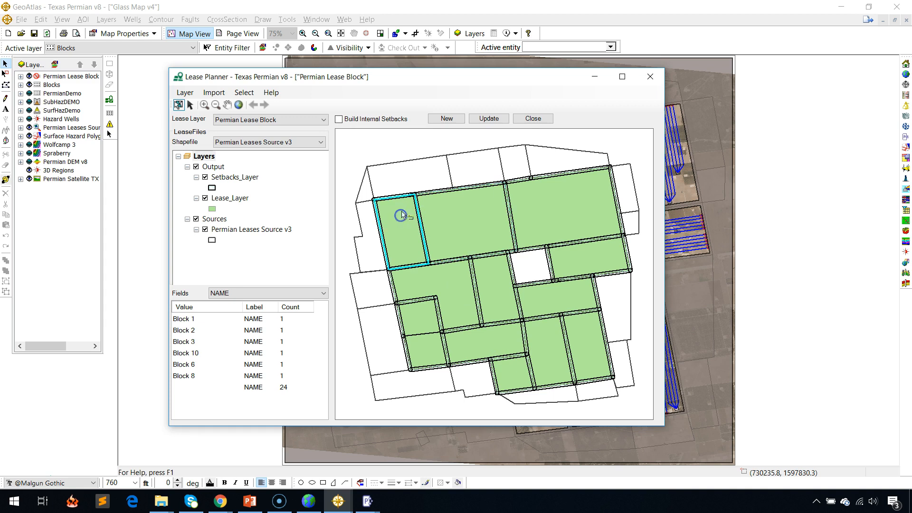
click(350, 121)
click(351, 122)
Check the azimuth assigned to the small easternmost tract below the large northeast tract.
click(571, 261)
right_click(575, 261)
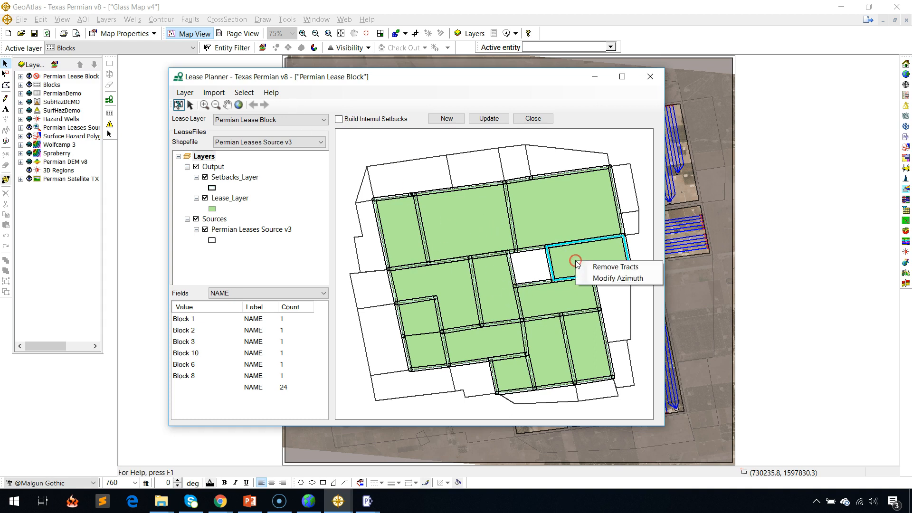
click(618, 278)
drag(457, 235, 414, 234)
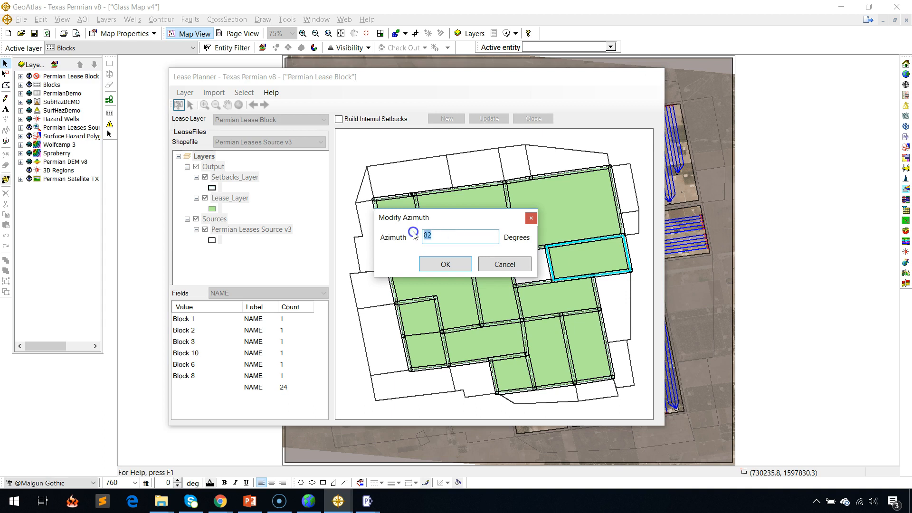
click(510, 265)
Check the azimuth assigned to the large northeast tract.
right_click(567, 227)
click(548, 207)
right_click(541, 206)
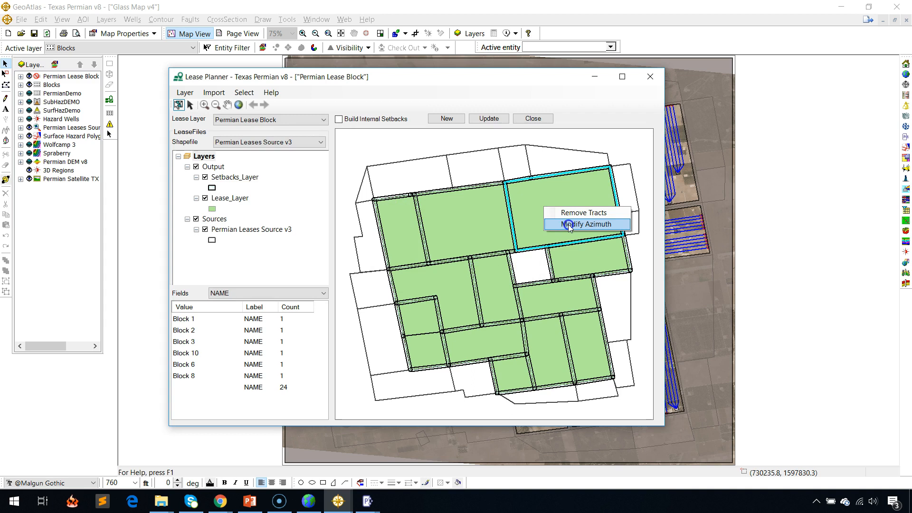
click(565, 228)
click(505, 264)
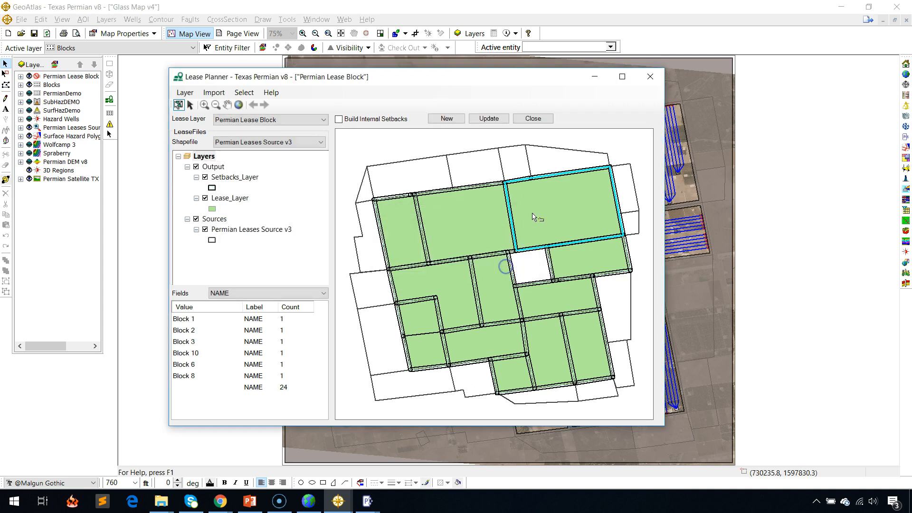
Check the azimuth assigned to the east-west elongated tract just southeast of the empty block.
click(576, 260)
click(567, 302)
click(502, 337)
click(552, 298)
right_click(552, 299)
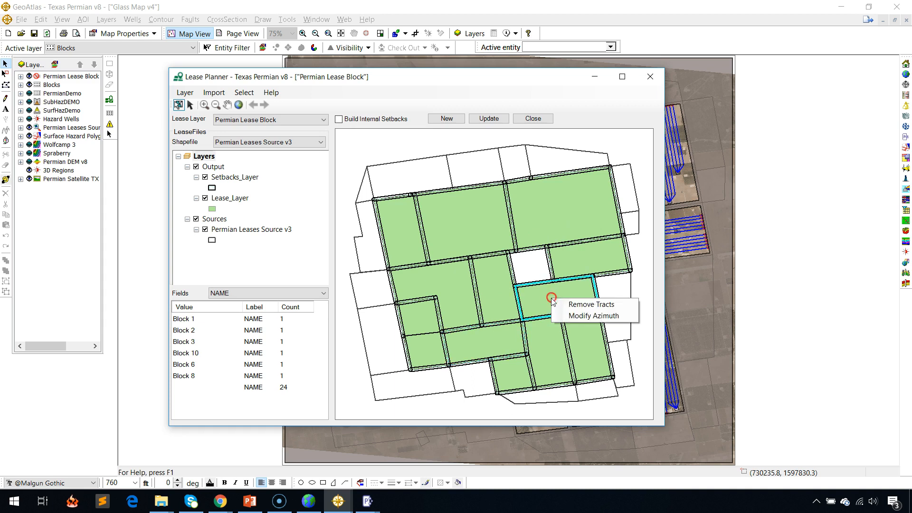
click(599, 317)
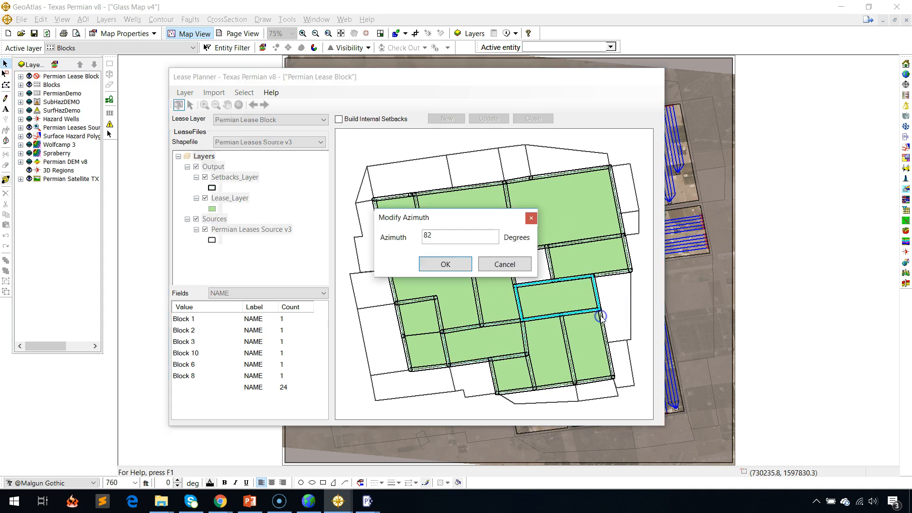
click(497, 265)
Update the Permian Lease Block layer and close the Lease Planner.
click(478, 118)
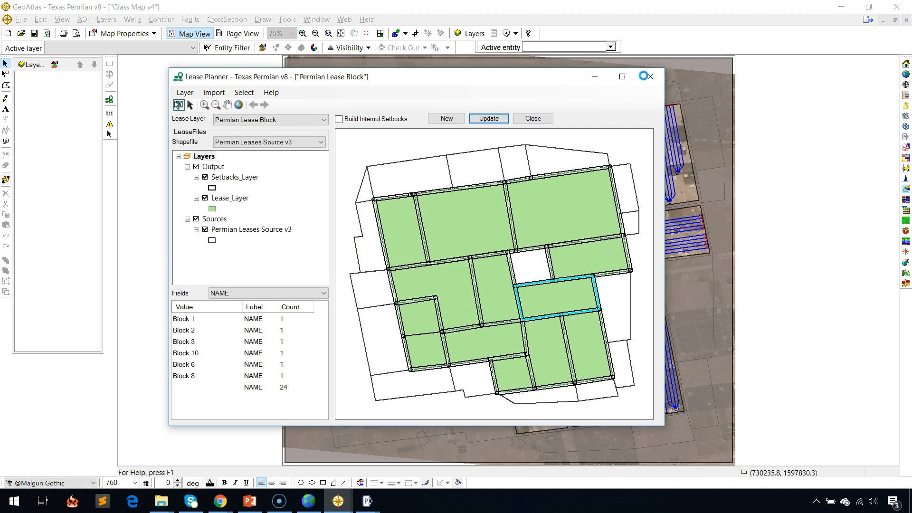
click(647, 76)
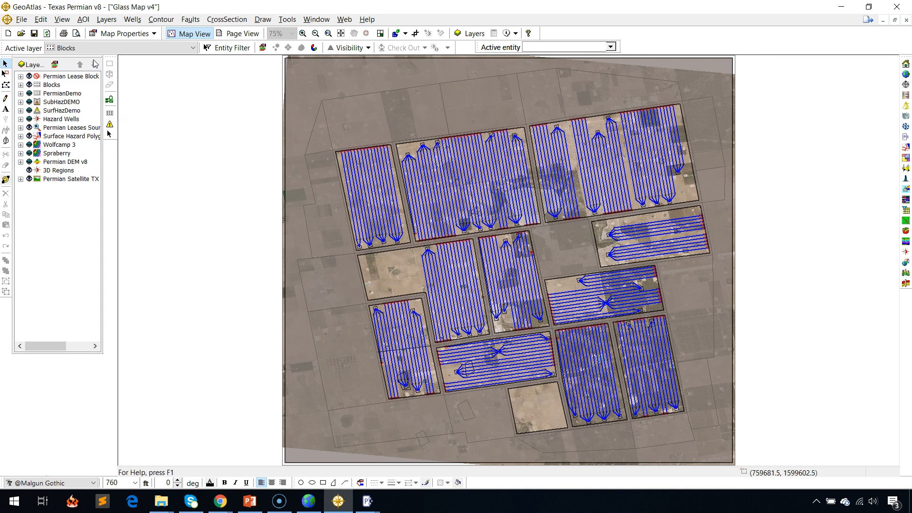
Make 3D Regions the active layer and create a rectangular region named goregion enclosing all the lease blocks.
click(82, 49)
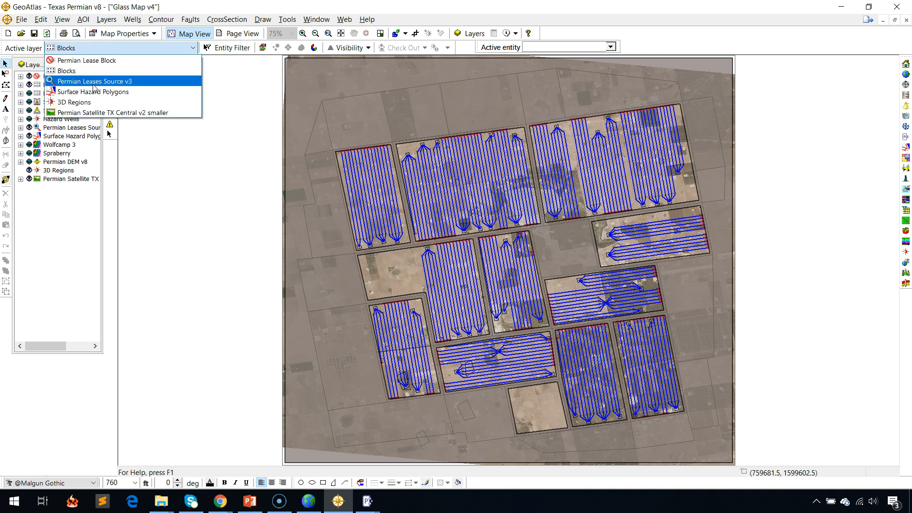
click(96, 103)
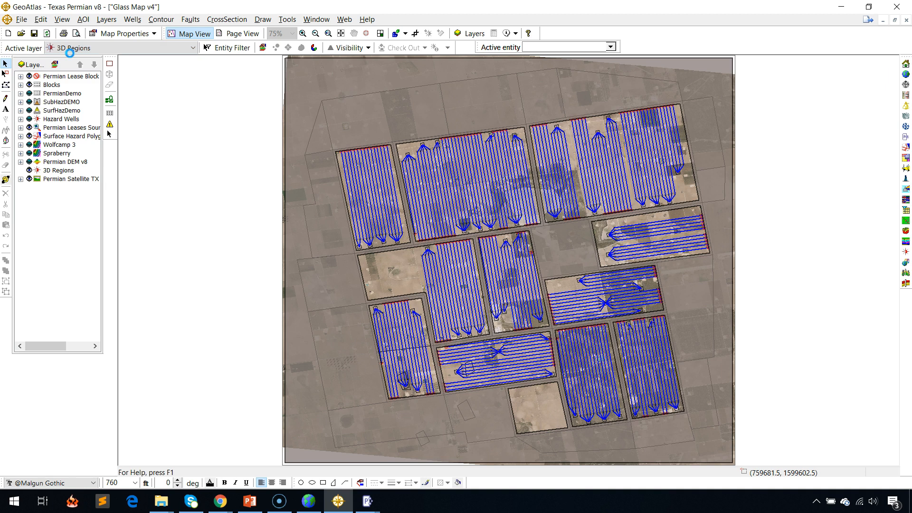
click(109, 64)
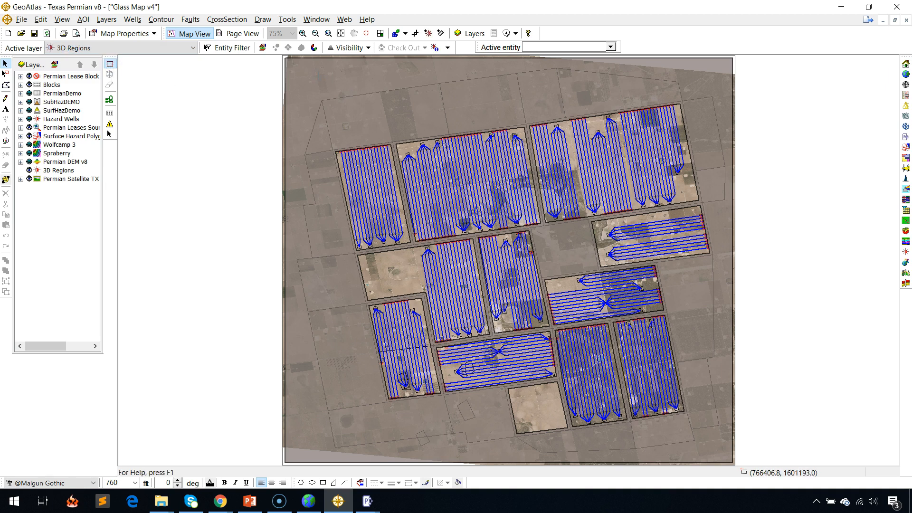
click(719, 445)
text(g)
key(Return)
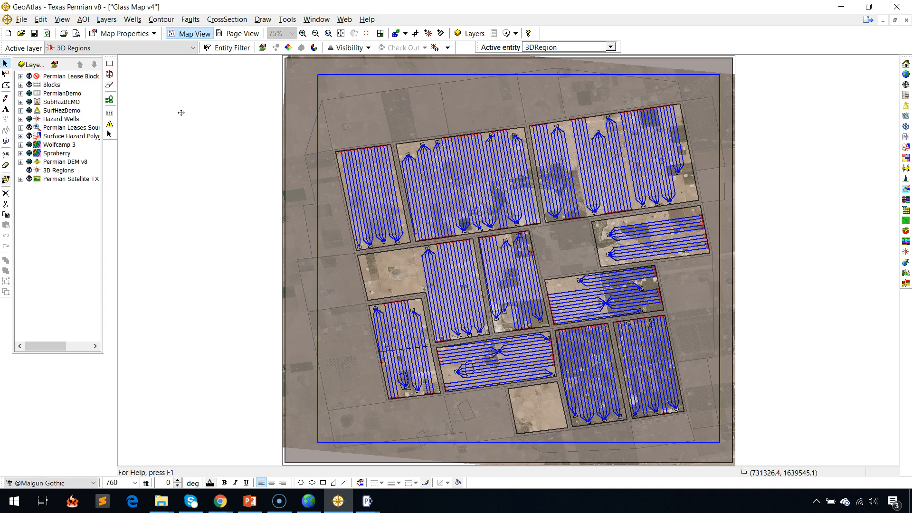
Display the goregion region in Pro 3D and hide the Spraberry and Permian DEM v8 surfaces to expose Wolfcamp 3.
click(111, 74)
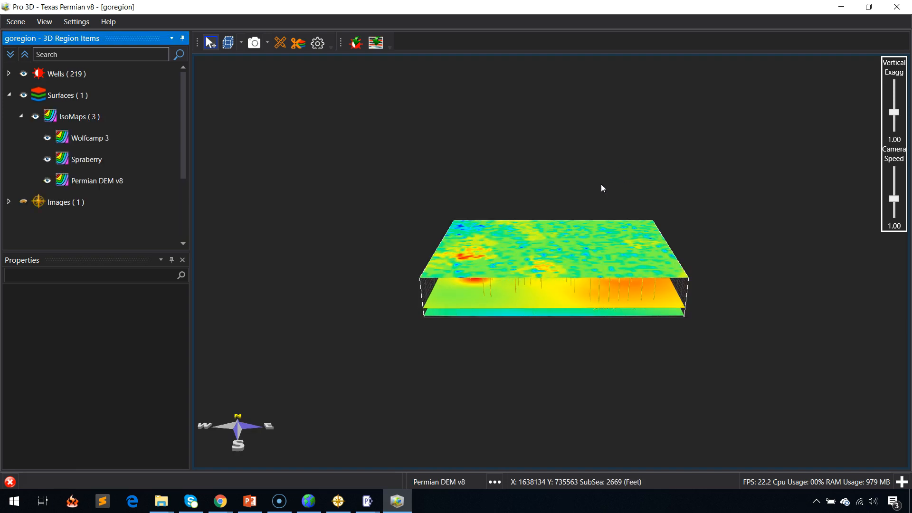
scroll(608, 278, up, 3)
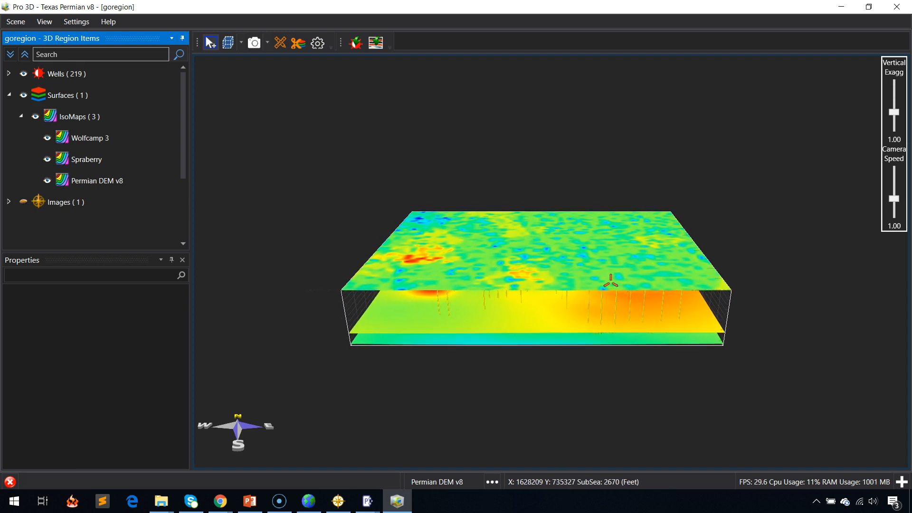
scroll(523, 322, up, 3)
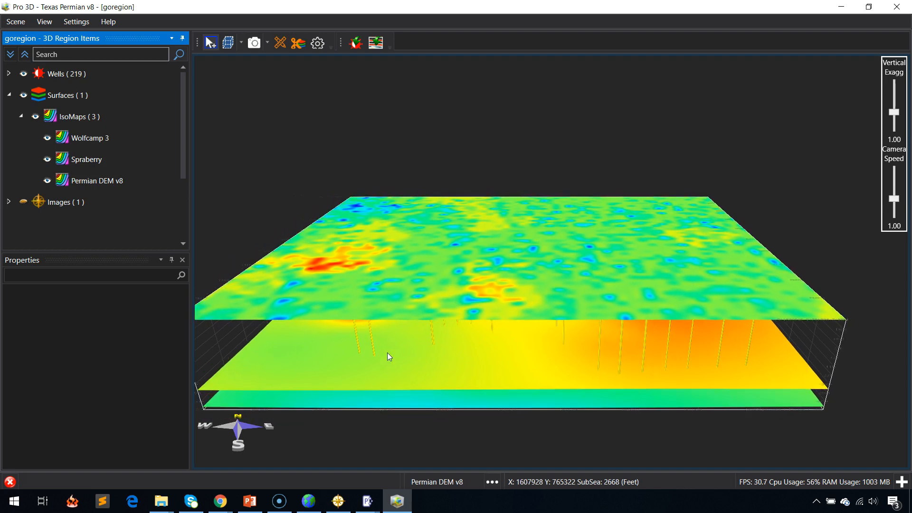
scroll(490, 400, up, 3)
scroll(491, 400, up, 5)
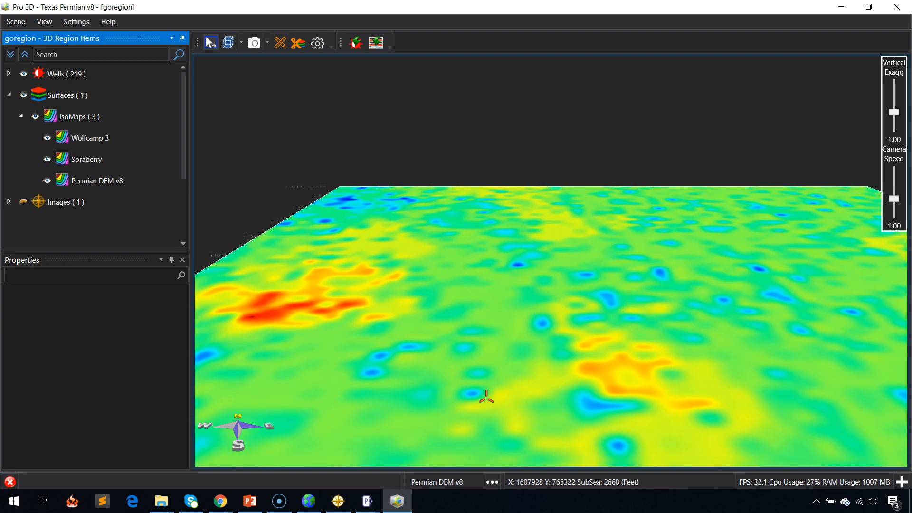
key(q)
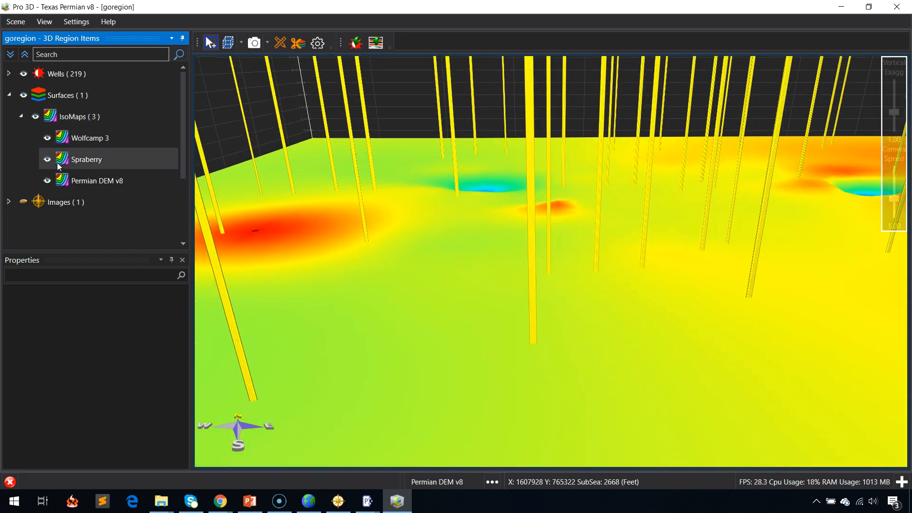
click(49, 160)
drag(513, 217, 619, 225)
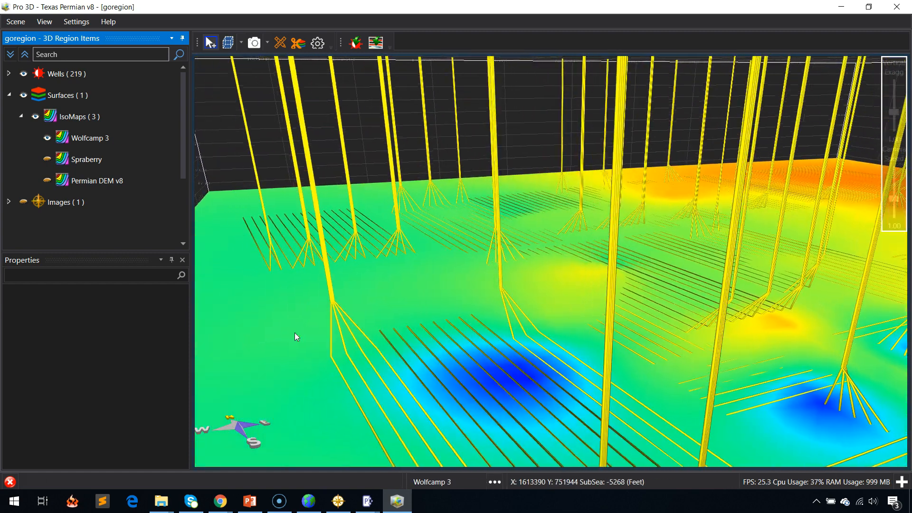
Overlay the Permian Lease Block layer on the Wolfcamp 3 surface.
click(295, 333)
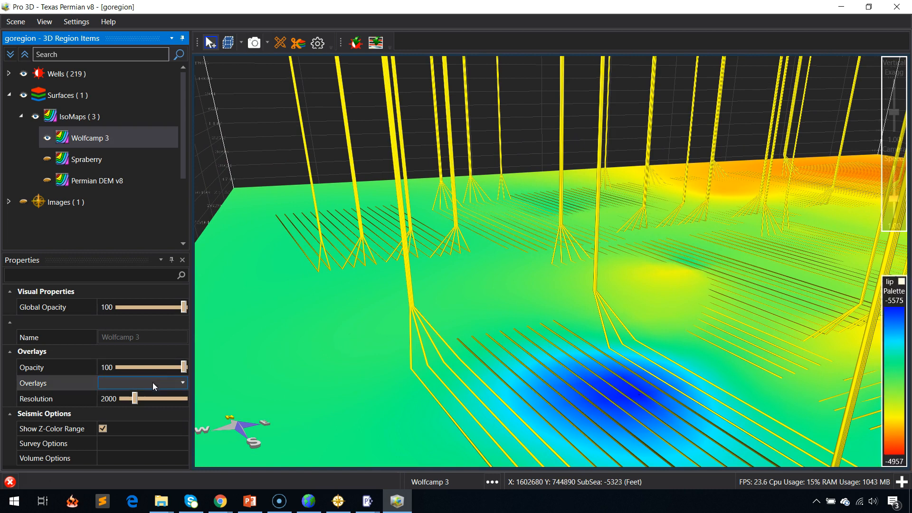
click(181, 383)
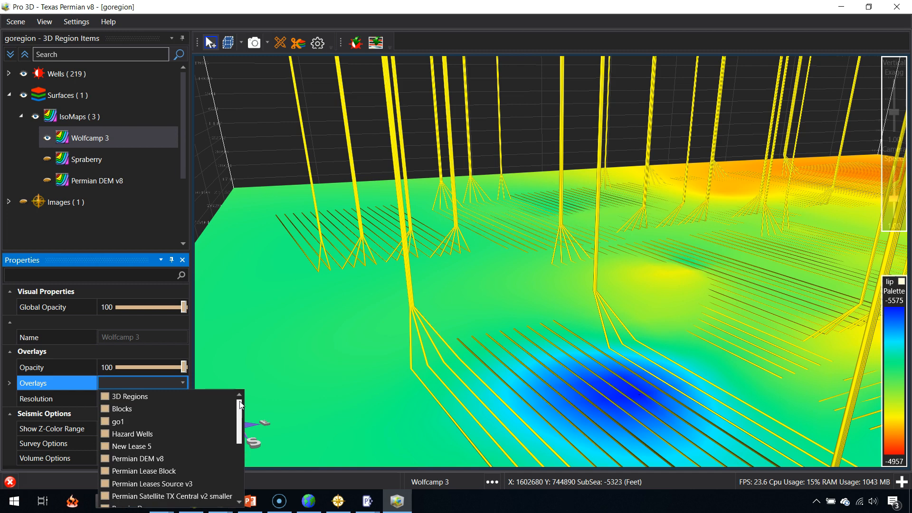
click(105, 472)
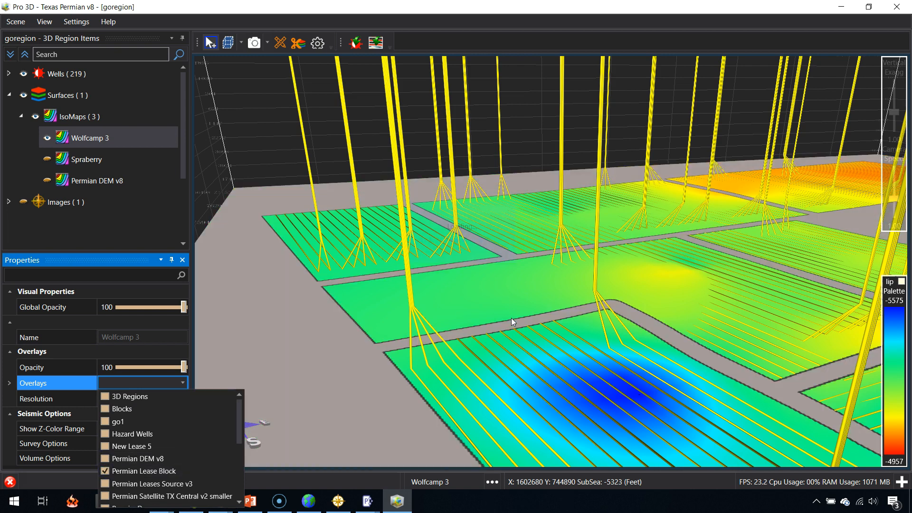
Examine the planned pads and laterals against the lease block boundaries on Wolfcamp 3 from several angles and distances.
drag(560, 309, 649, 367)
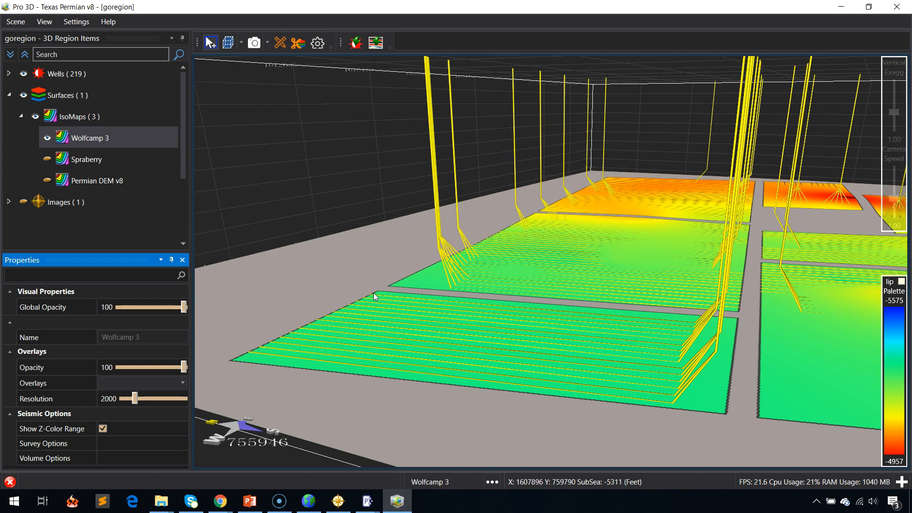
drag(489, 311, 527, 308)
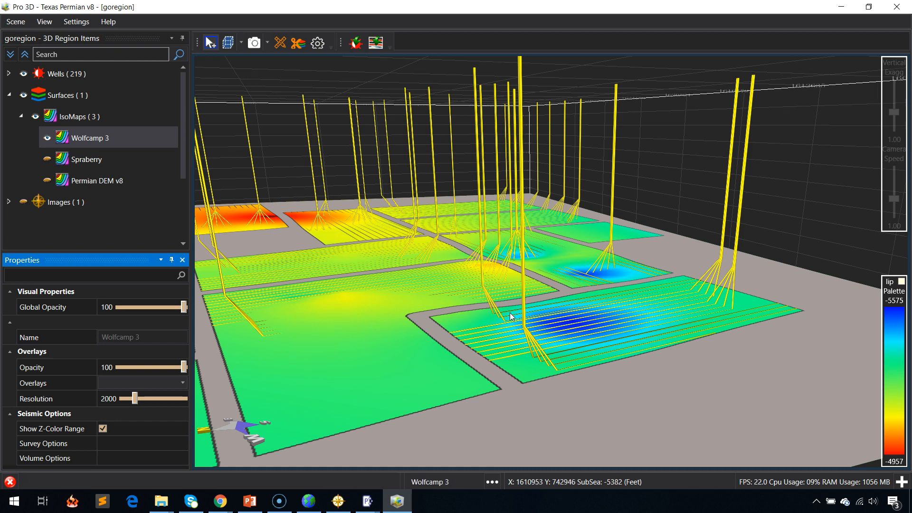
scroll(509, 313, down, 5)
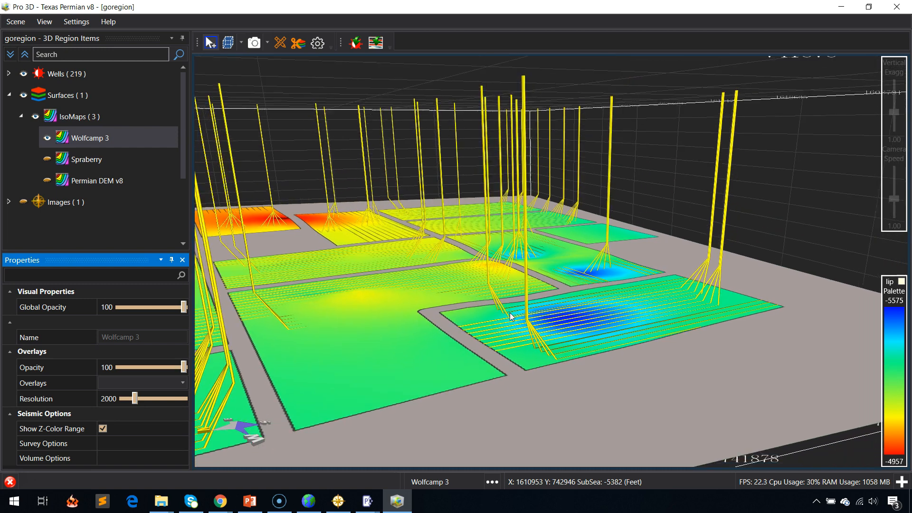
scroll(509, 313, down, 4)
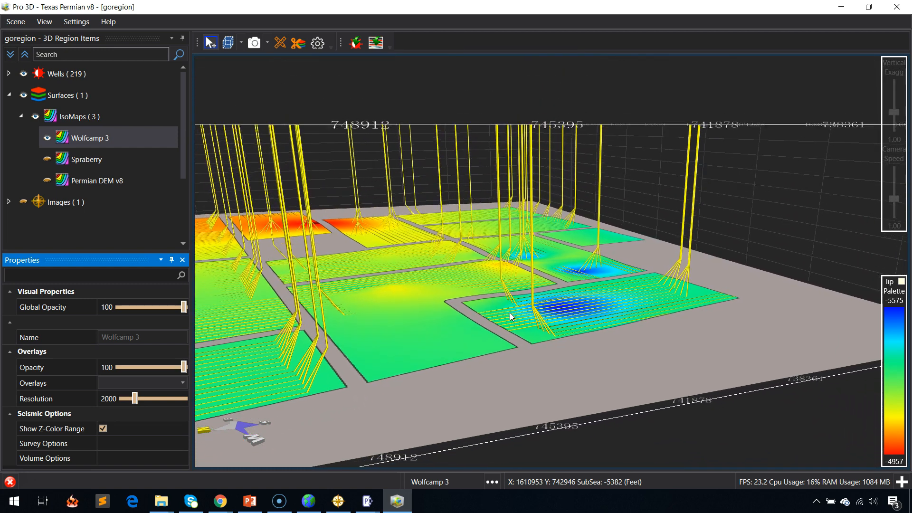
scroll(510, 312, up, 5)
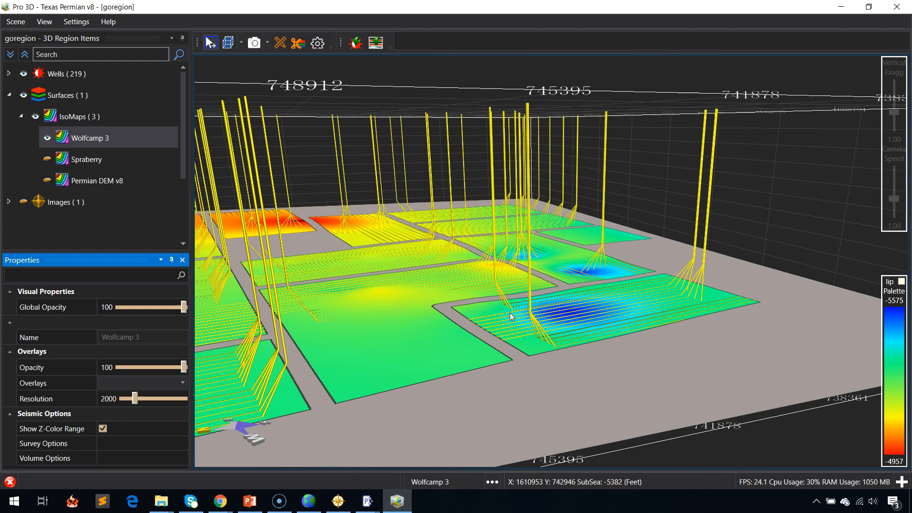
scroll(509, 313, up, 5)
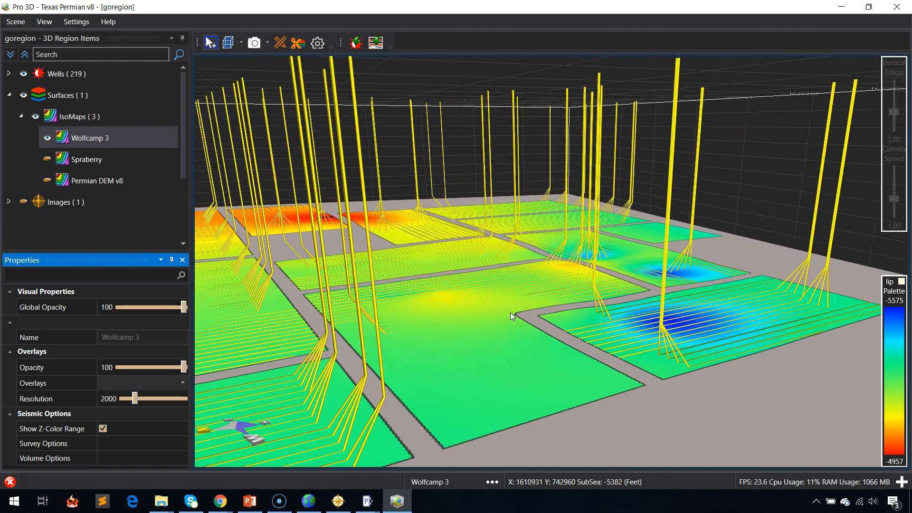
scroll(510, 312, down, 4)
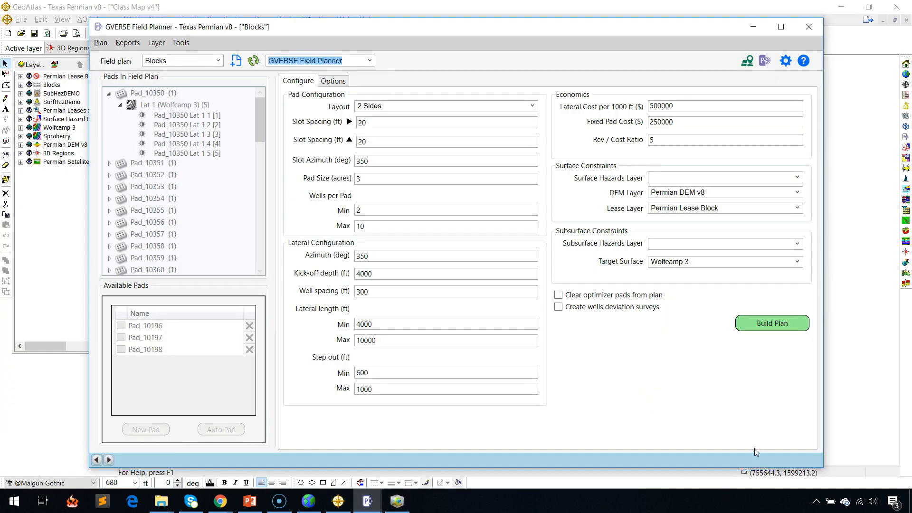
Enable the creation of well deviation surveys for the Blocks field plan.
click(589, 311)
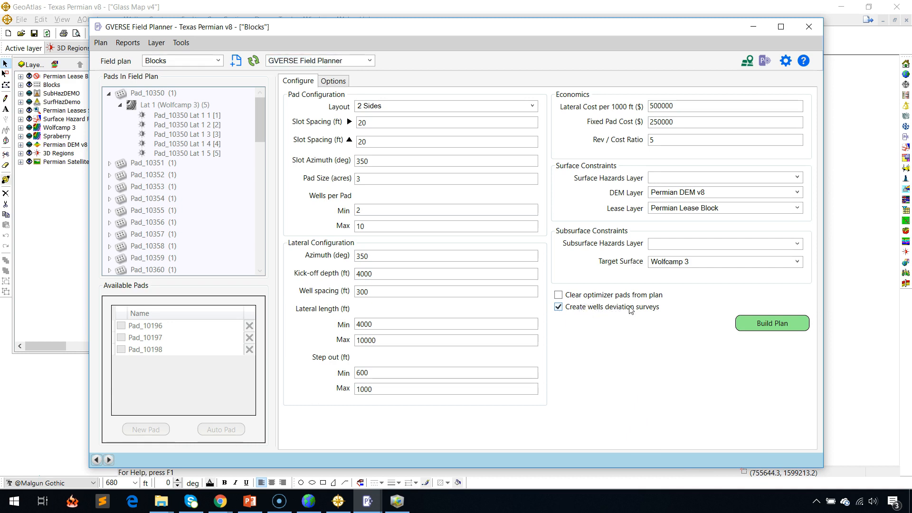
click(783, 331)
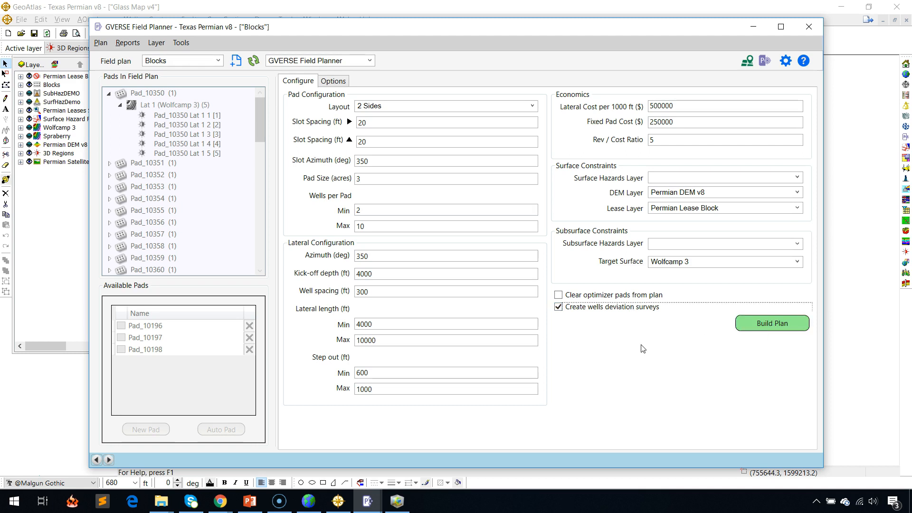